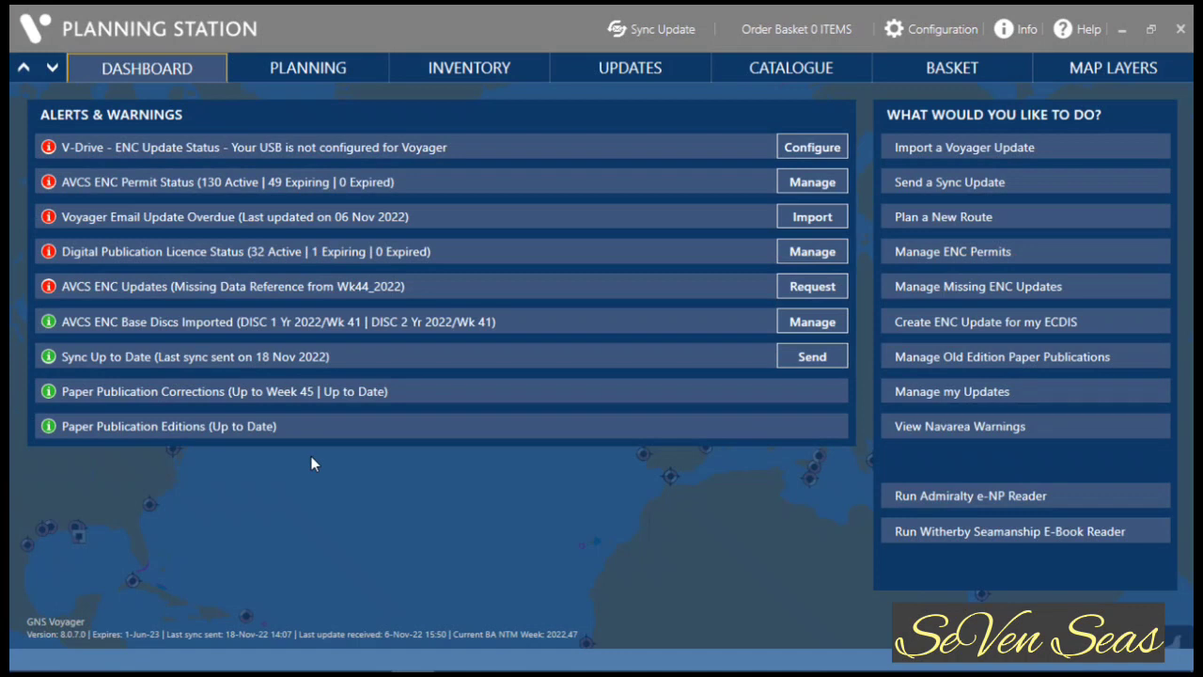
# Open Route Information under Planning, centre the chart on southern Europe, and show the new-route options
pyautogui.click(347, 67)
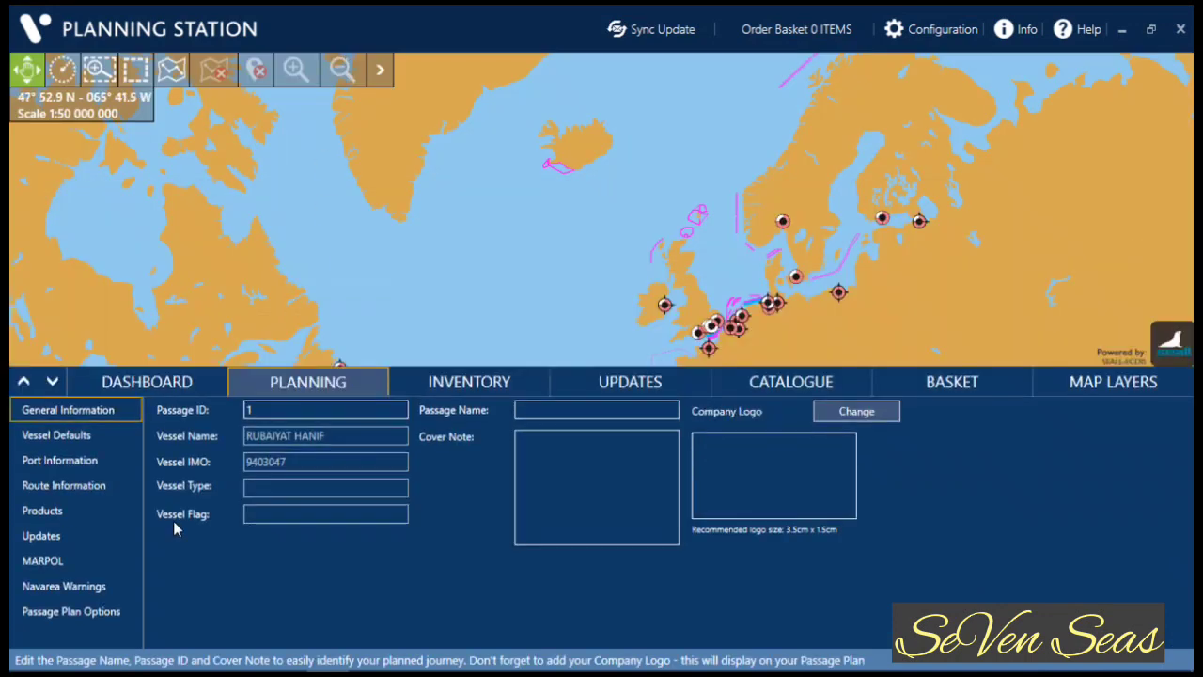
pyautogui.click(82, 497)
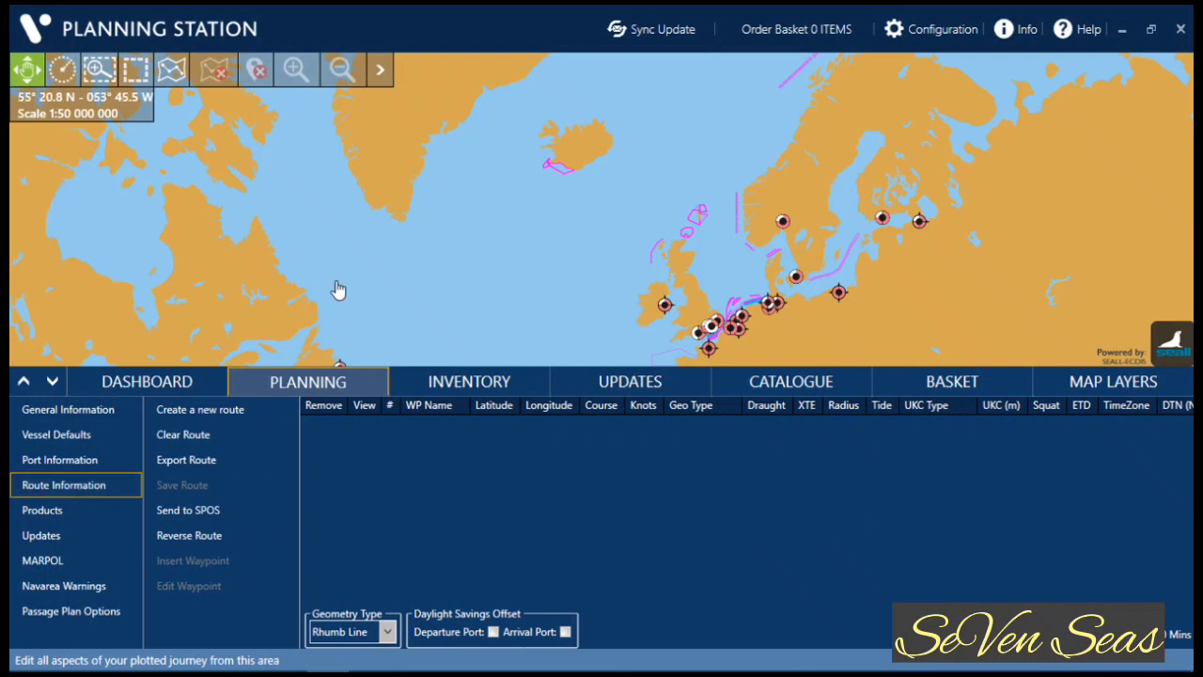
pyautogui.moveTo(372, 256); pyautogui.dragTo(320, 174)
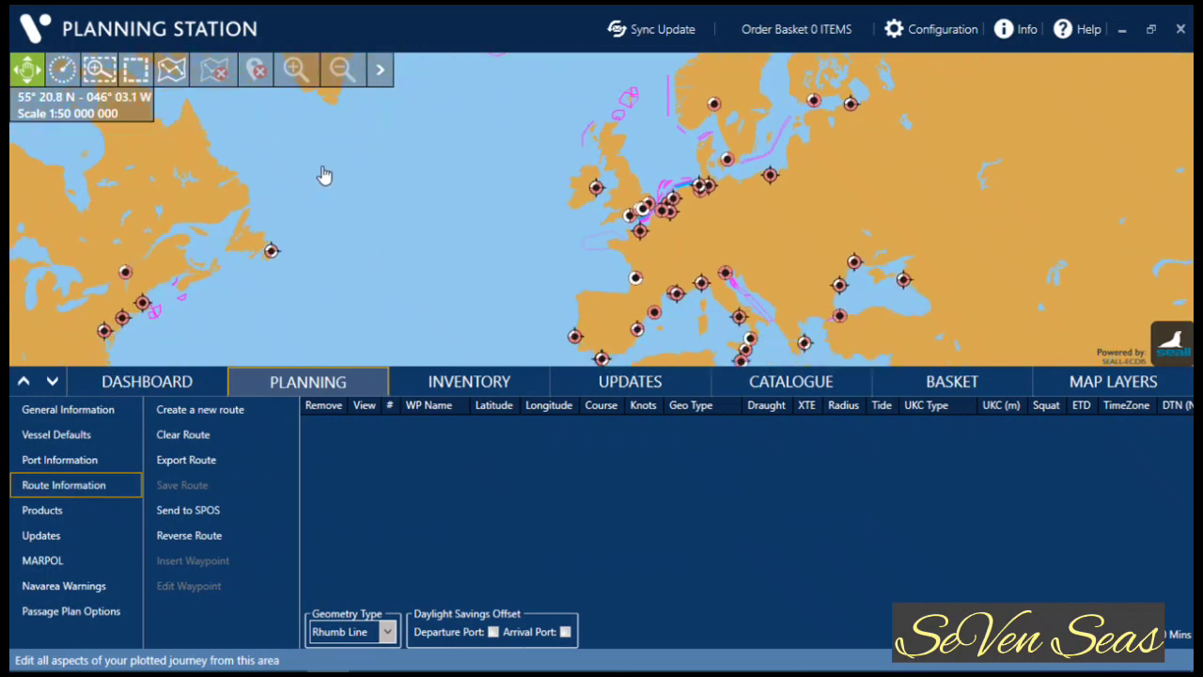
pyautogui.scroll(-1, 322, 176)
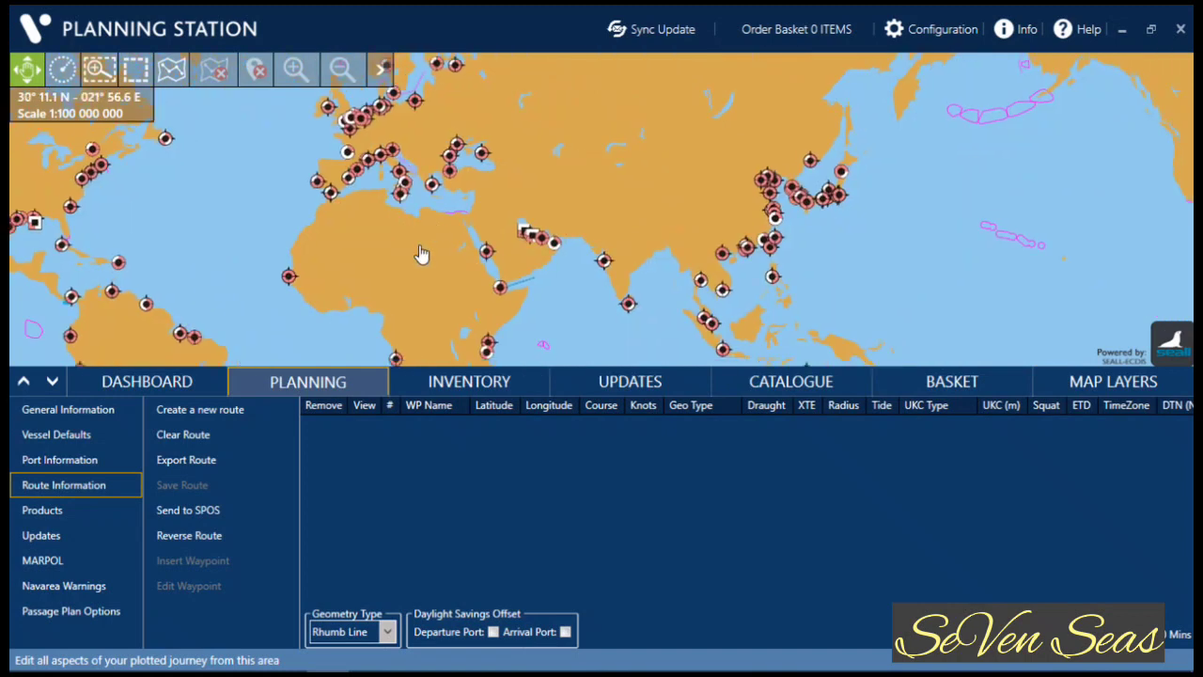
pyautogui.click(208, 413)
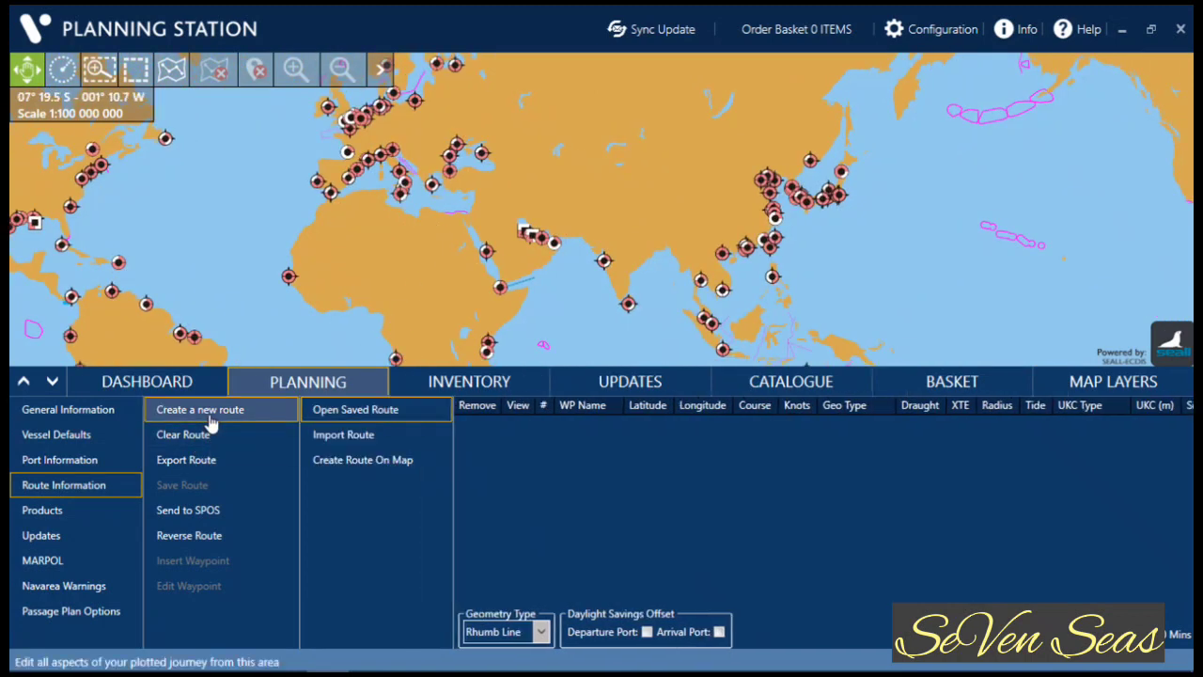
# Import SAMARINDA TO SINGAPORE.rtz from the VDRIVE (G:) drive into the route table
pyautogui.click(349, 445)
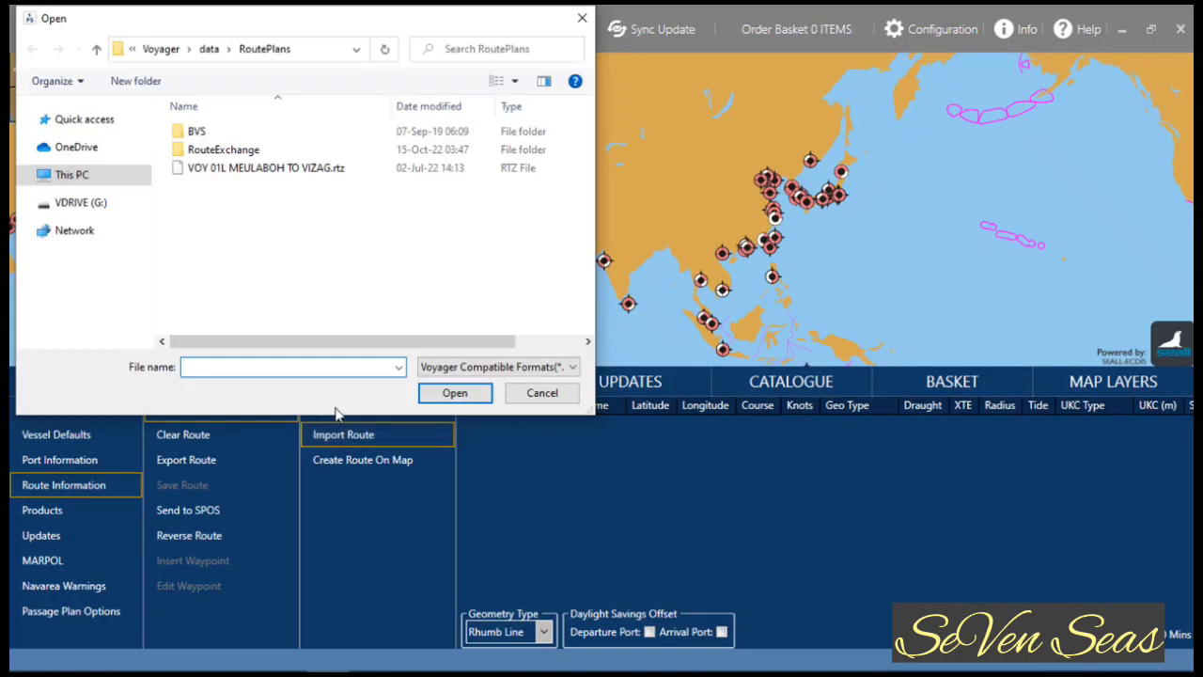
pyautogui.scroll(-4, 145, 268)
pyautogui.click(88, 271)
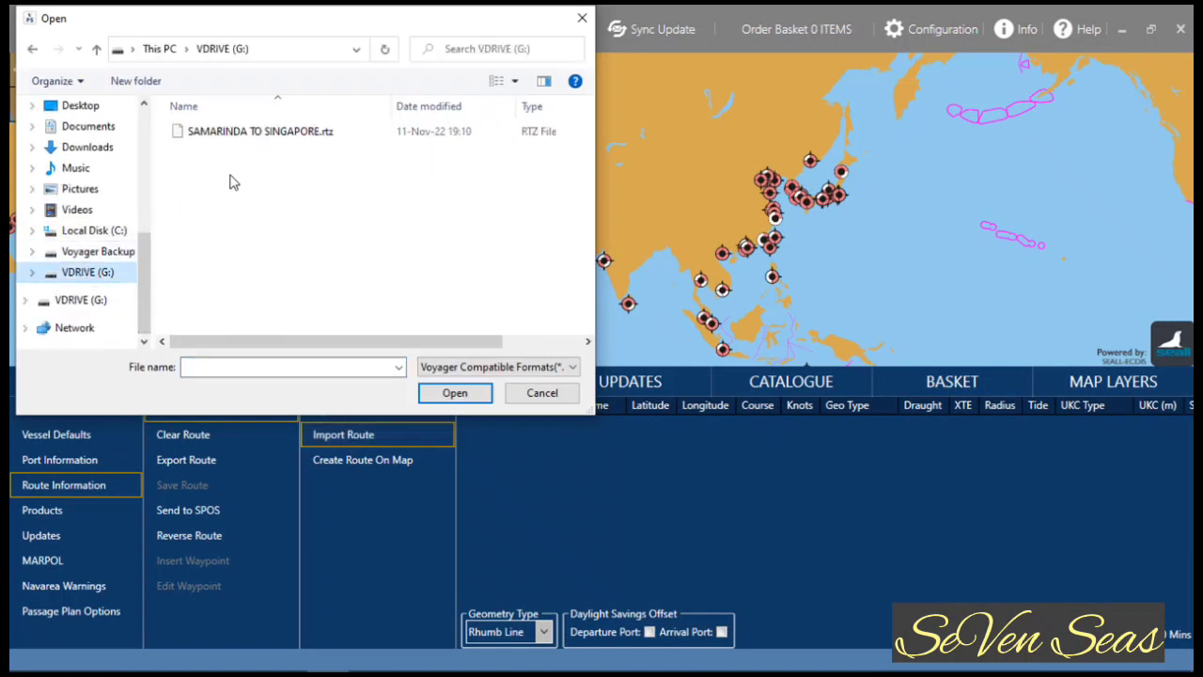
pyautogui.click(286, 137)
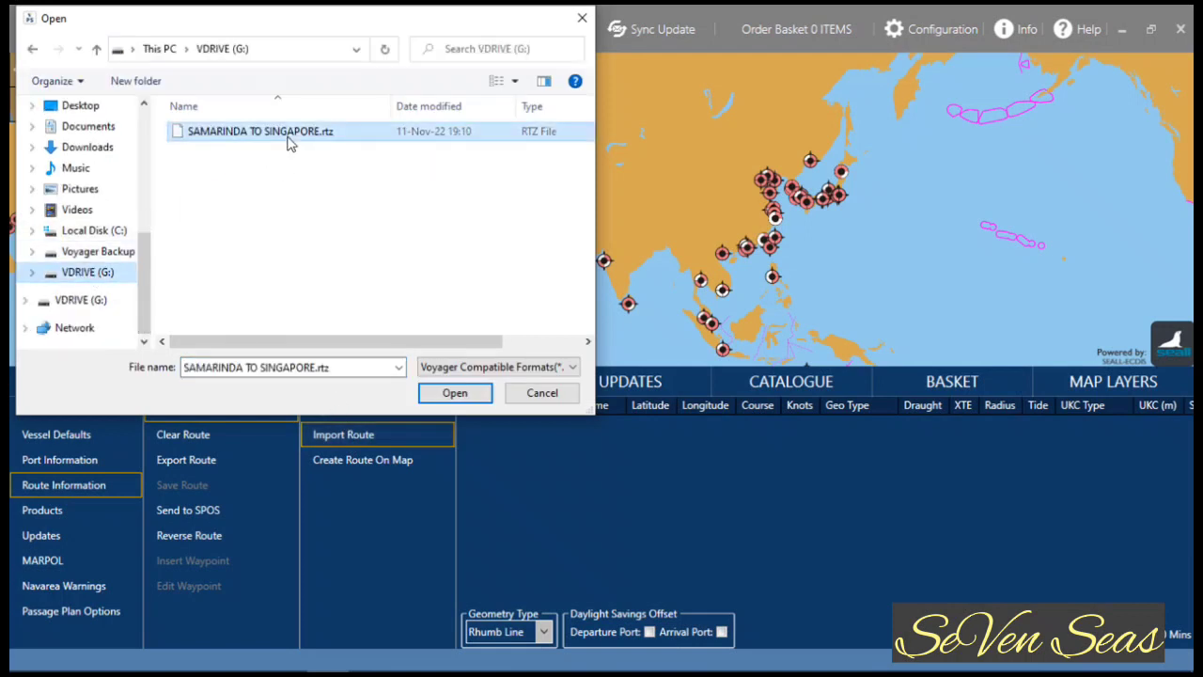
pyautogui.click(452, 394)
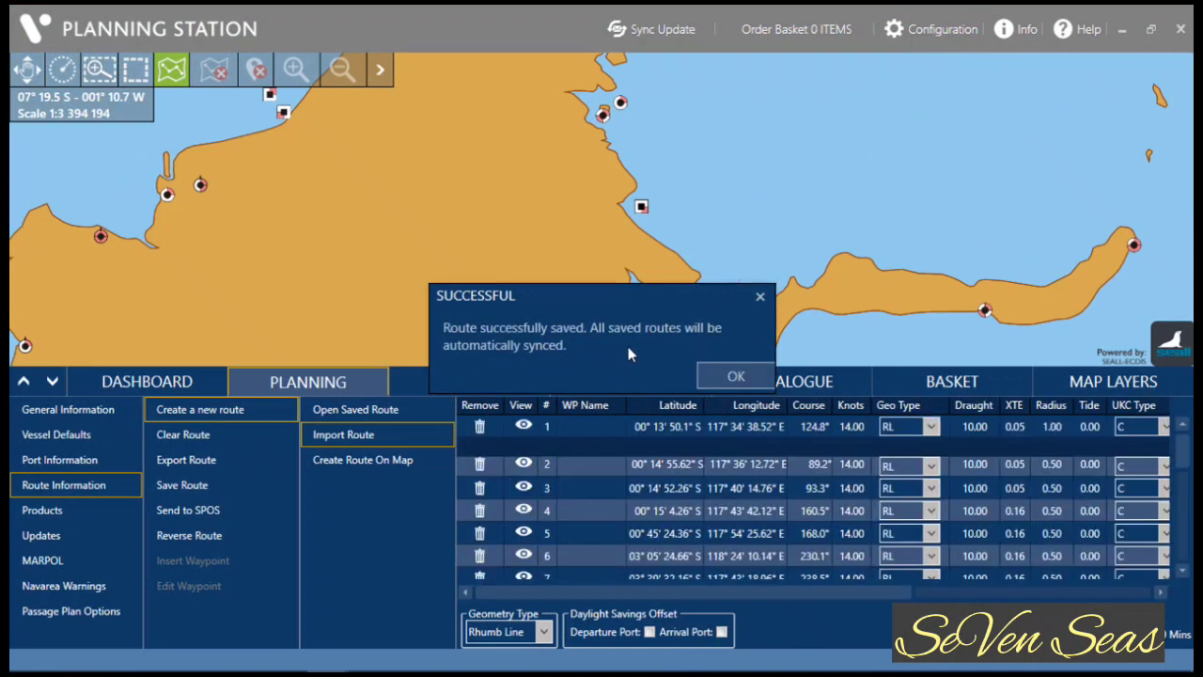
# Acknowledge the route-saved message and pan the chart to waypoints W06–W12
pyautogui.click(730, 376)
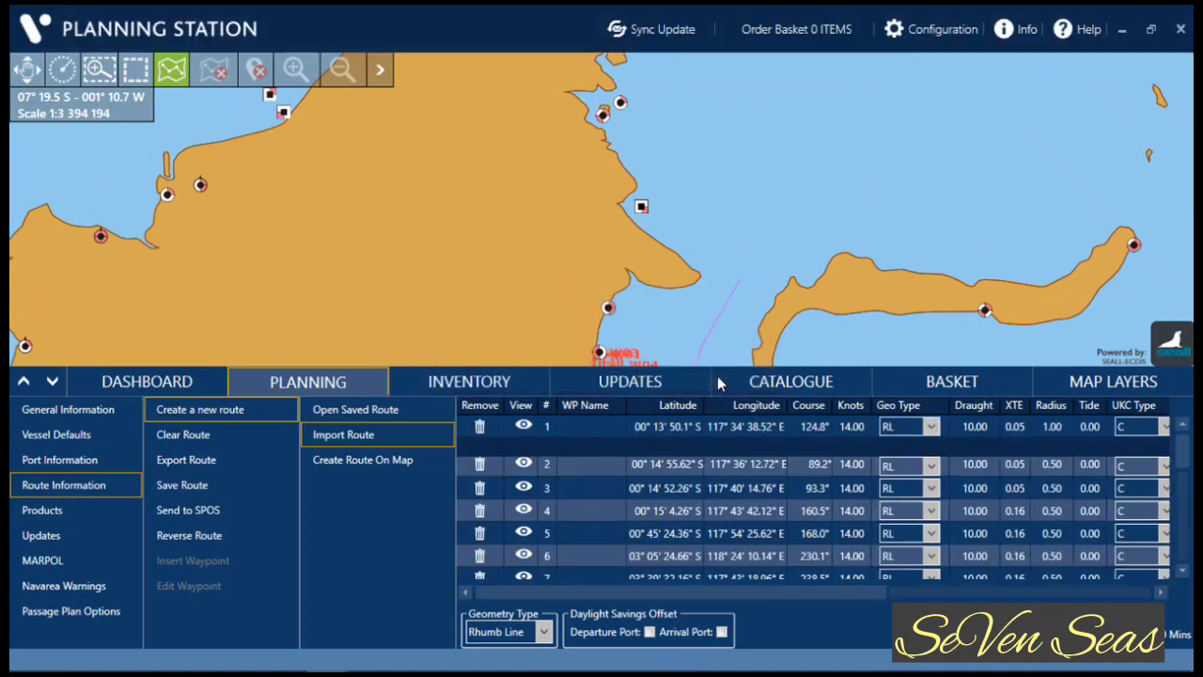
pyautogui.click(31, 81)
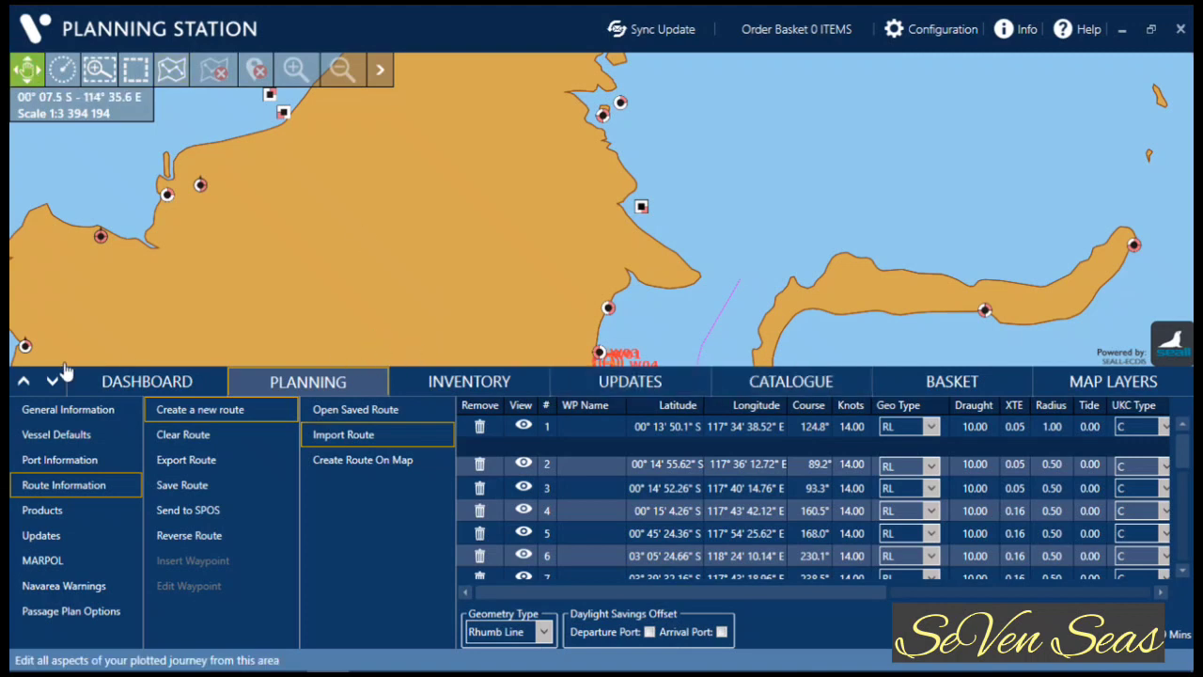
pyautogui.moveTo(598, 250); pyautogui.dragTo(592, 164)
pyautogui.moveTo(680, 236); pyautogui.dragTo(679, 194)
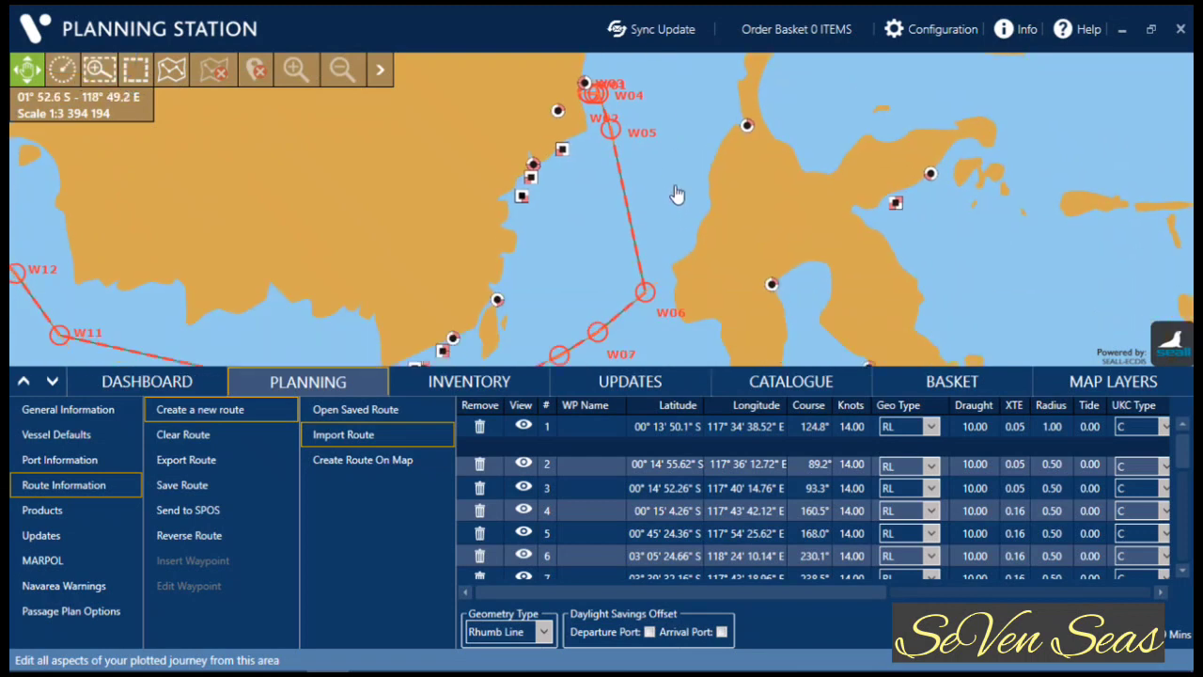
# Collapse the planning panel and pan across the full route from W01 to W16
pyautogui.click(52, 380)
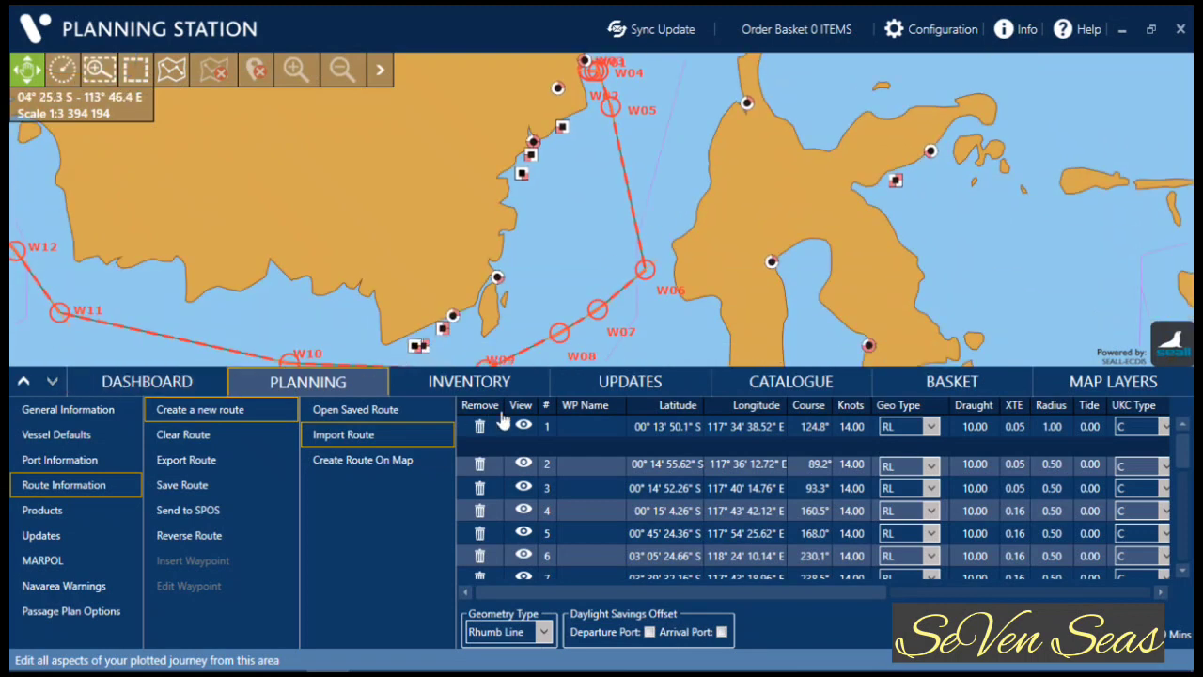
pyautogui.moveTo(489, 404); pyautogui.dragTo(682, 518)
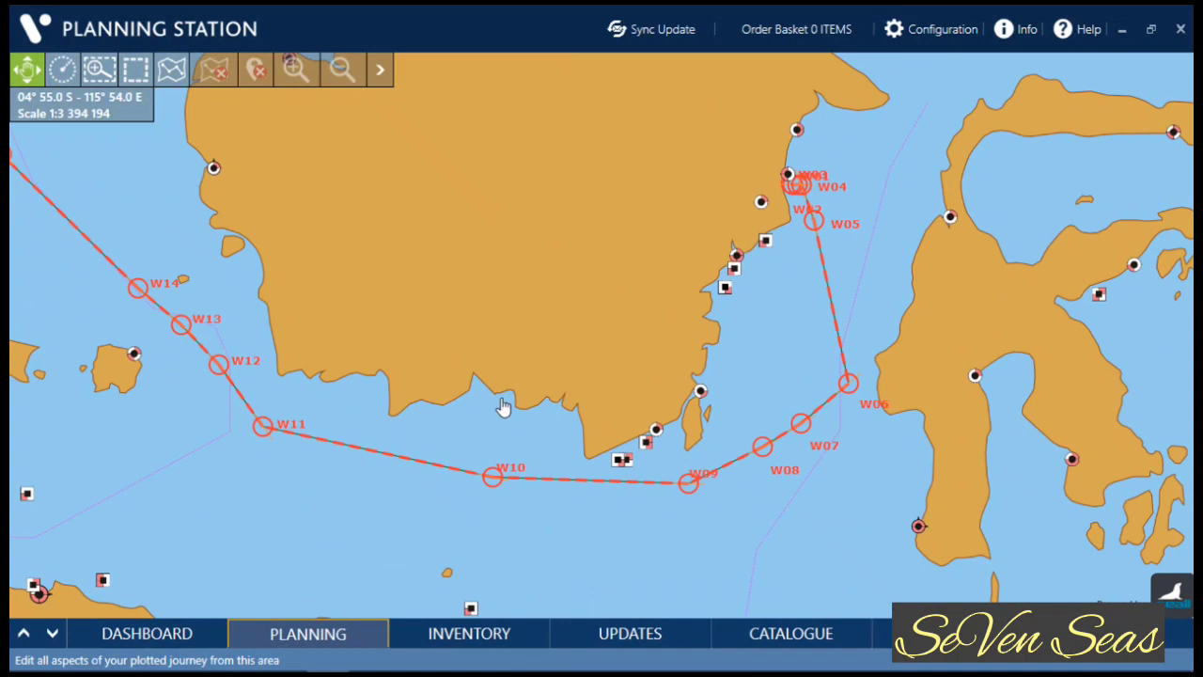
pyautogui.scroll(-4, 489, 393)
pyautogui.scroll(3, 483, 386)
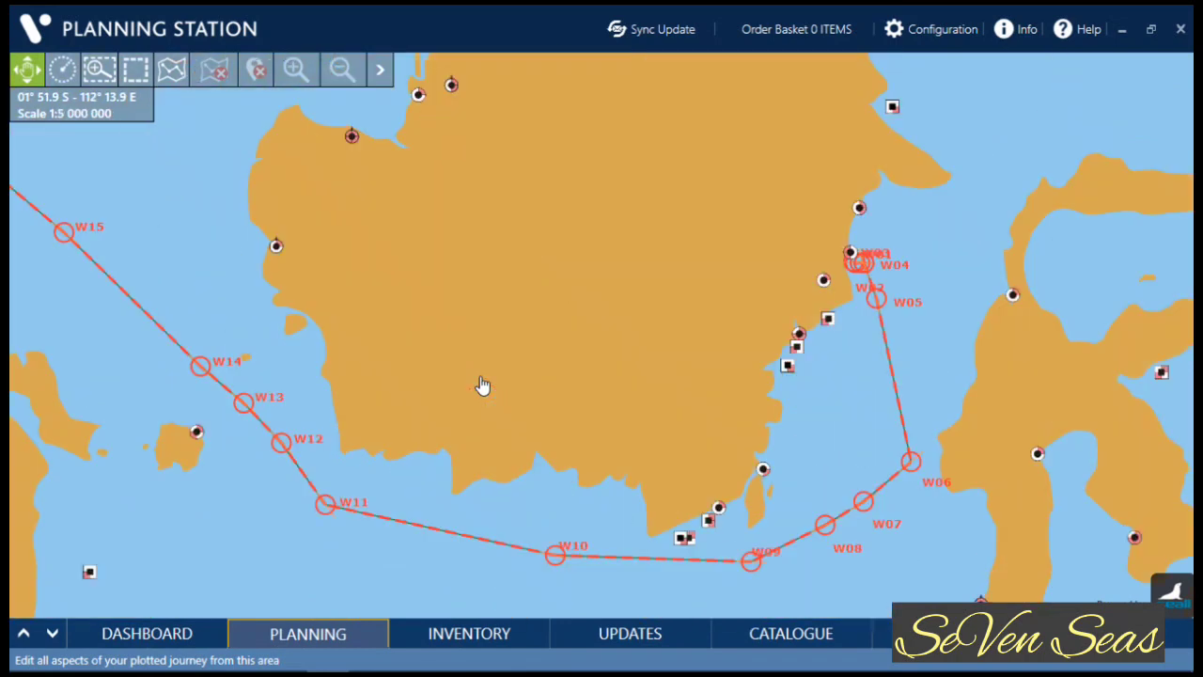
pyautogui.moveTo(465, 412); pyautogui.dragTo(627, 408)
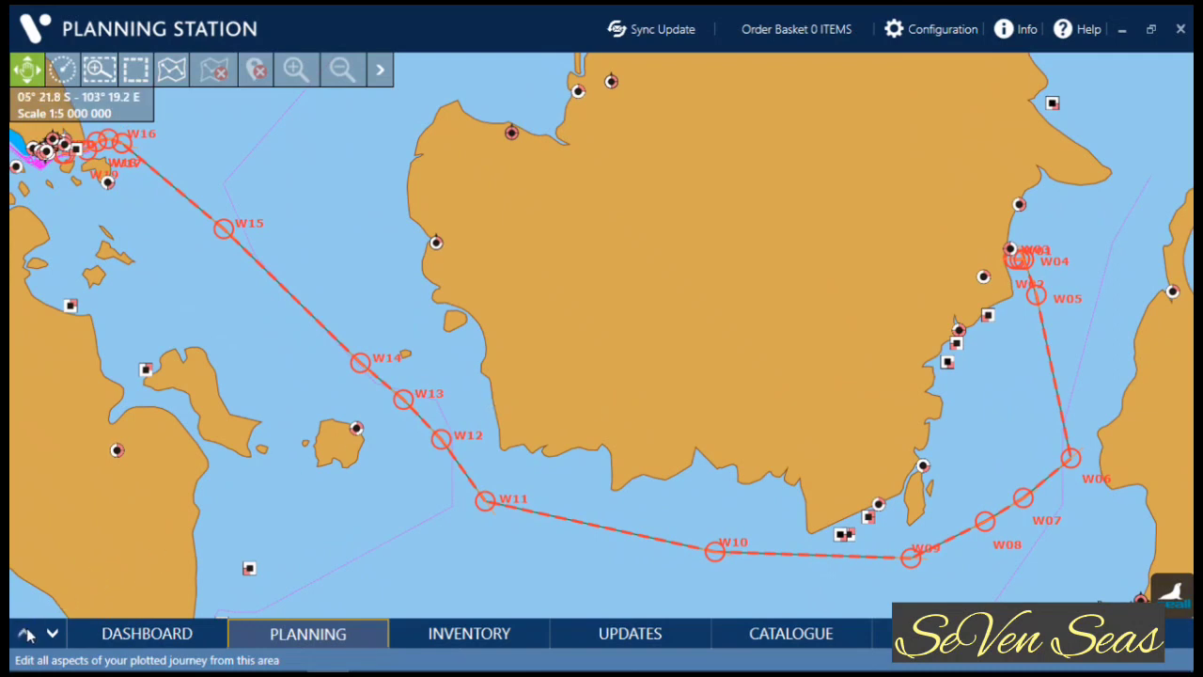
pyautogui.rightClick(442, 451)
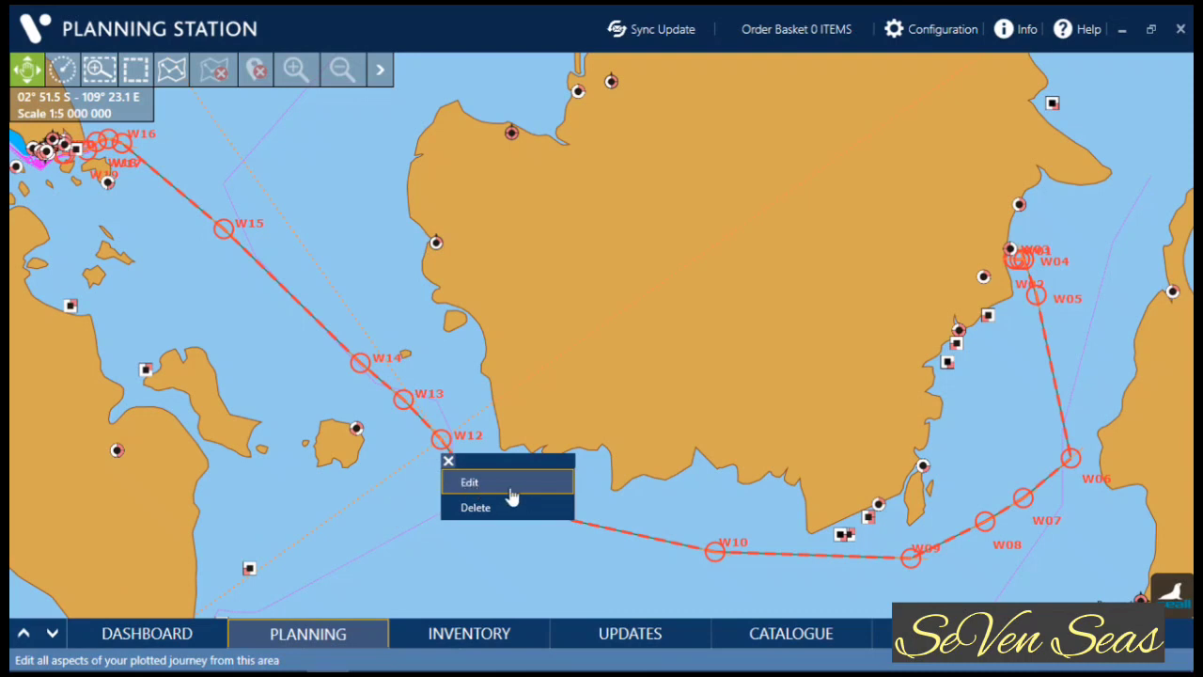
pyautogui.click(434, 462)
pyautogui.moveTo(484, 344); pyautogui.dragTo(421, 290)
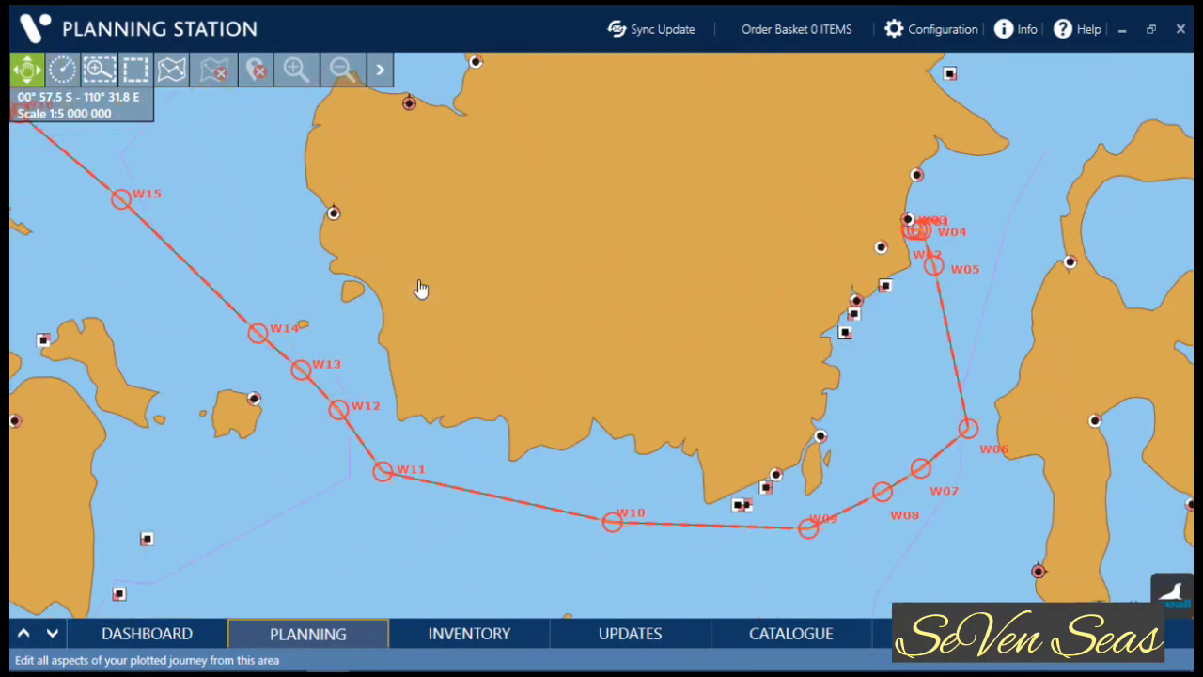
pyautogui.scroll(-2, 421, 290)
pyautogui.scroll(2, 516, 314)
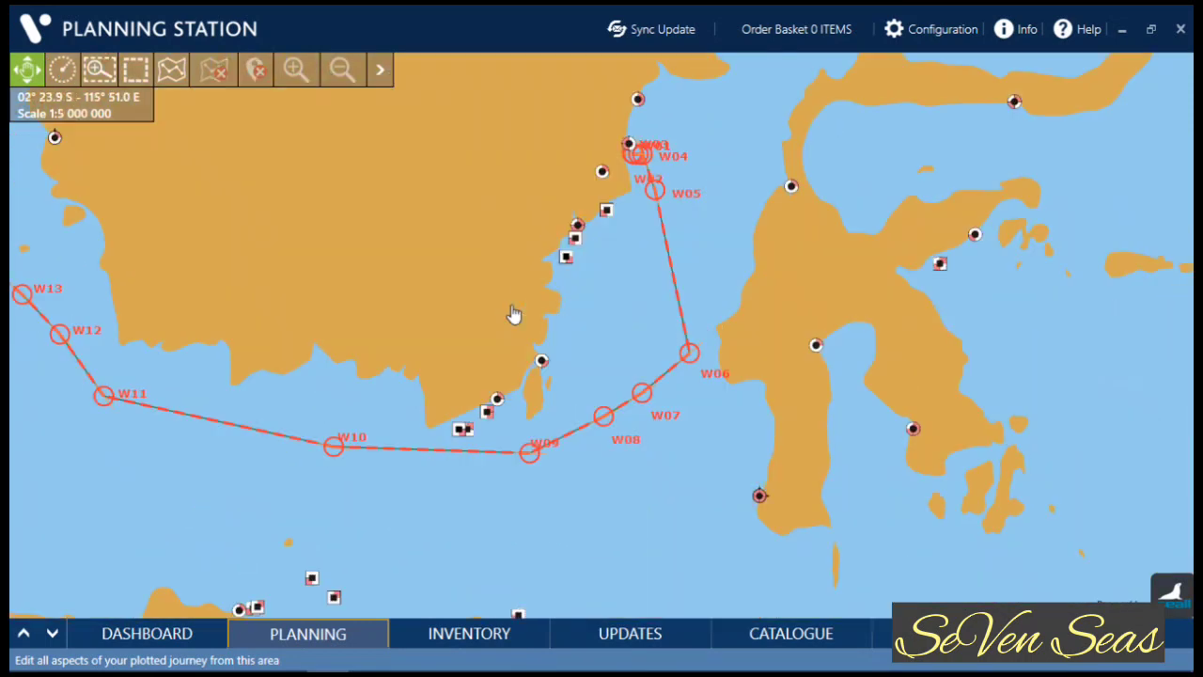
pyautogui.click(25, 634)
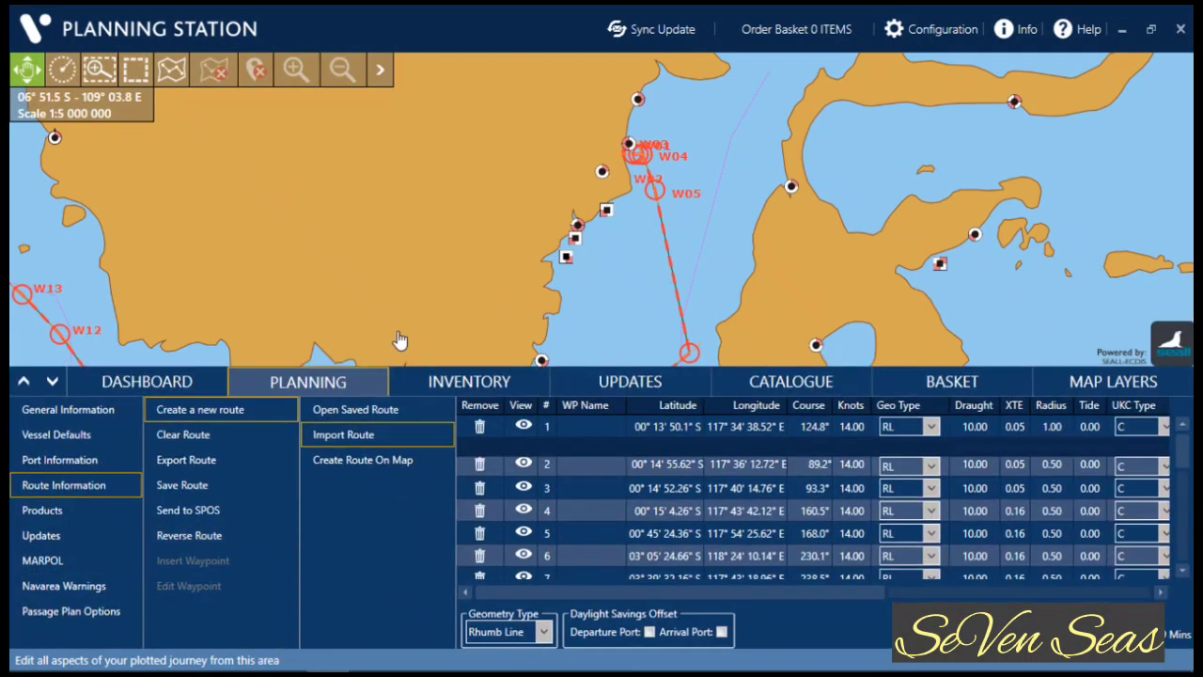
pyautogui.moveTo(398, 336); pyautogui.dragTo(409, 289)
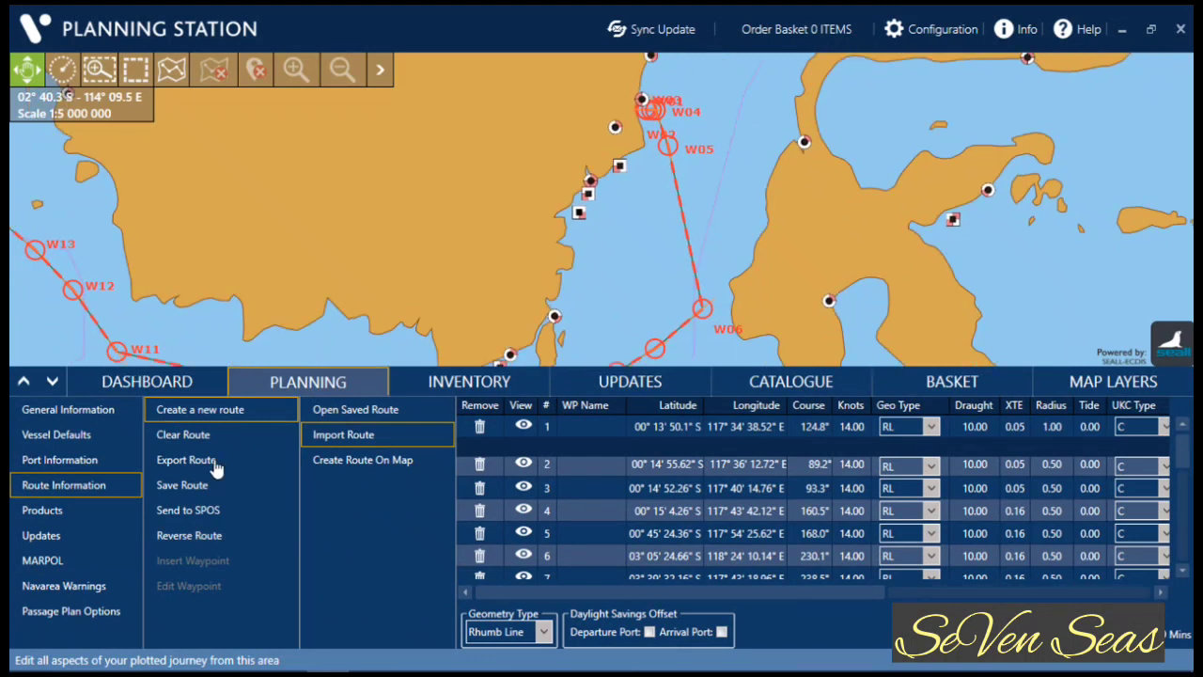
pyautogui.click(37, 512)
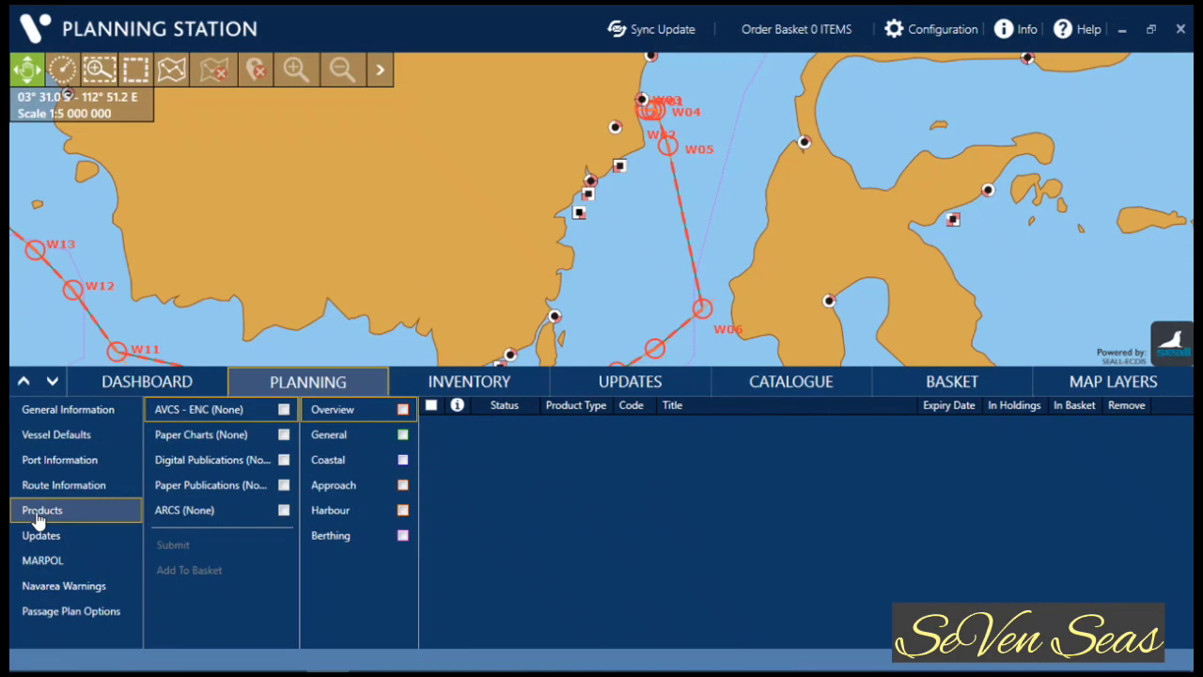
pyautogui.click(283, 410)
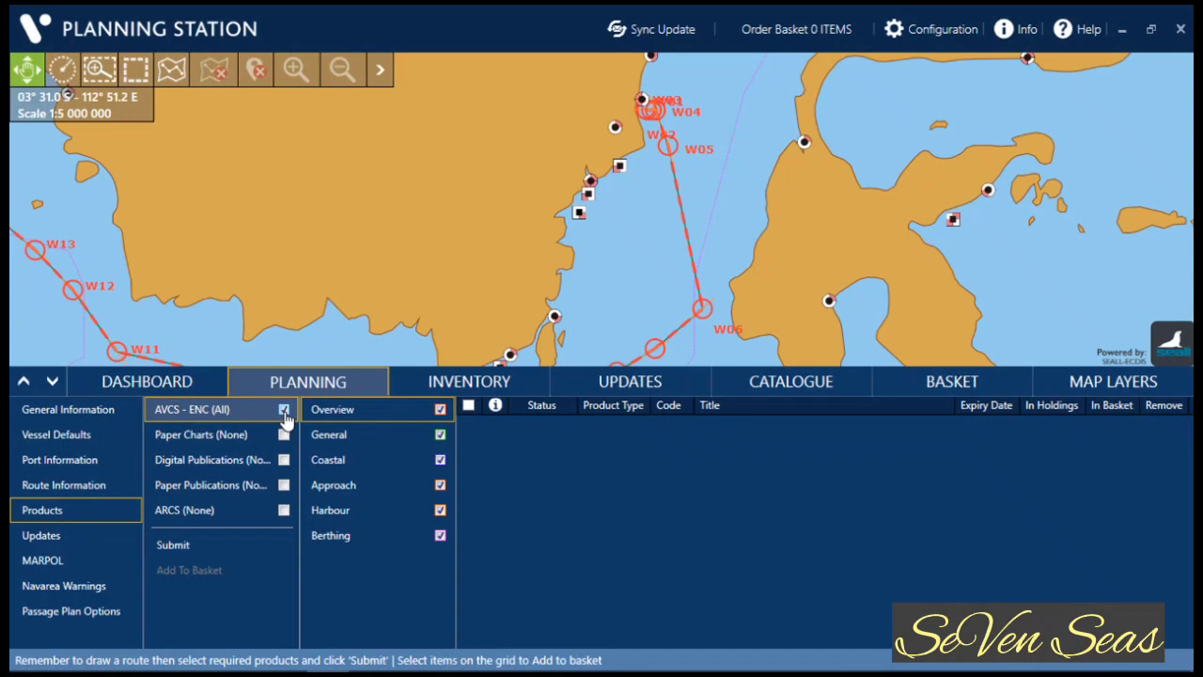
pyautogui.click(175, 547)
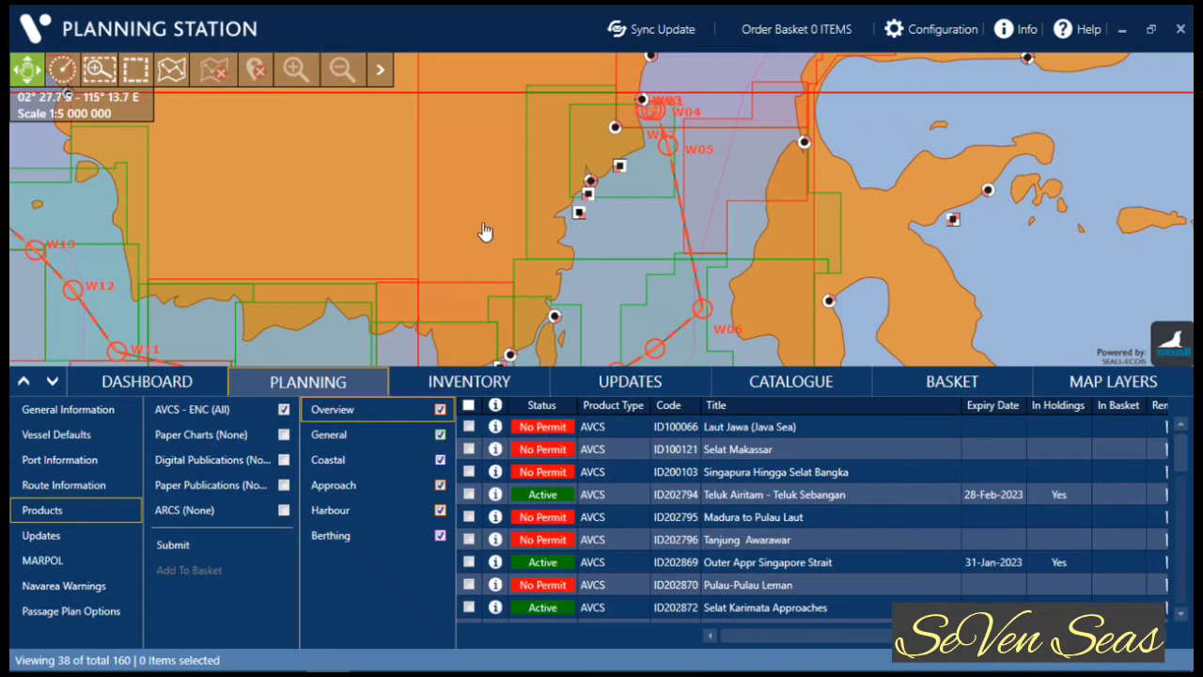
pyautogui.moveTo(482, 232); pyautogui.dragTo(484, 209)
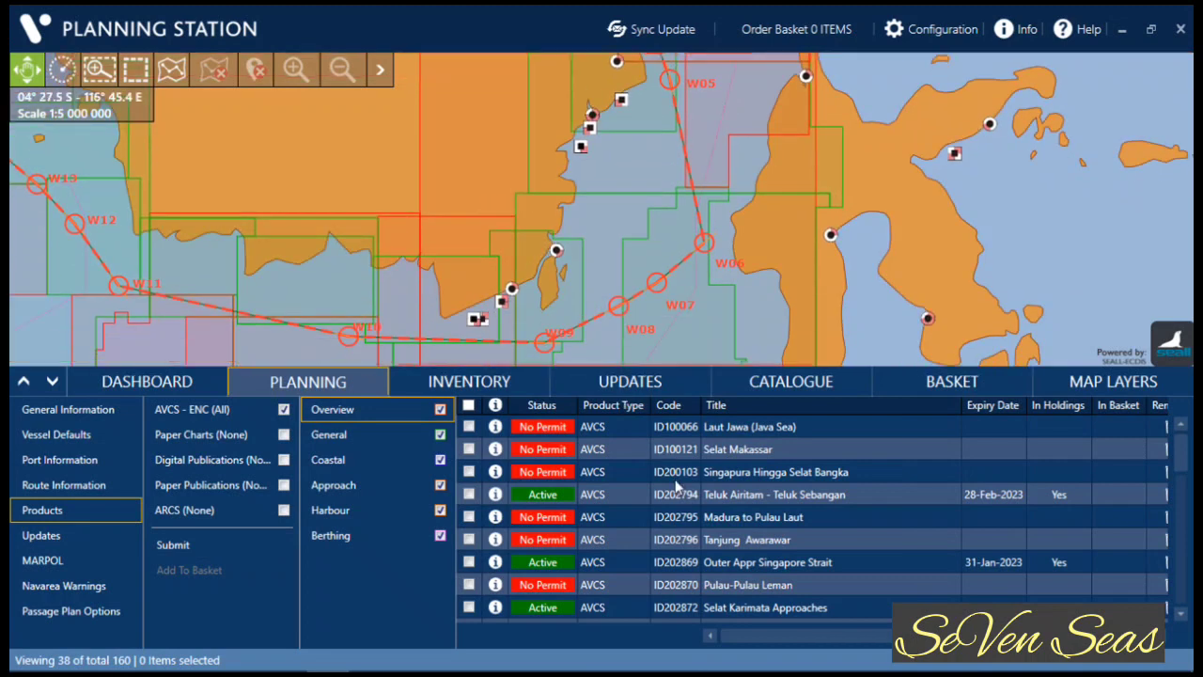
pyautogui.scroll(-2, 676, 478)
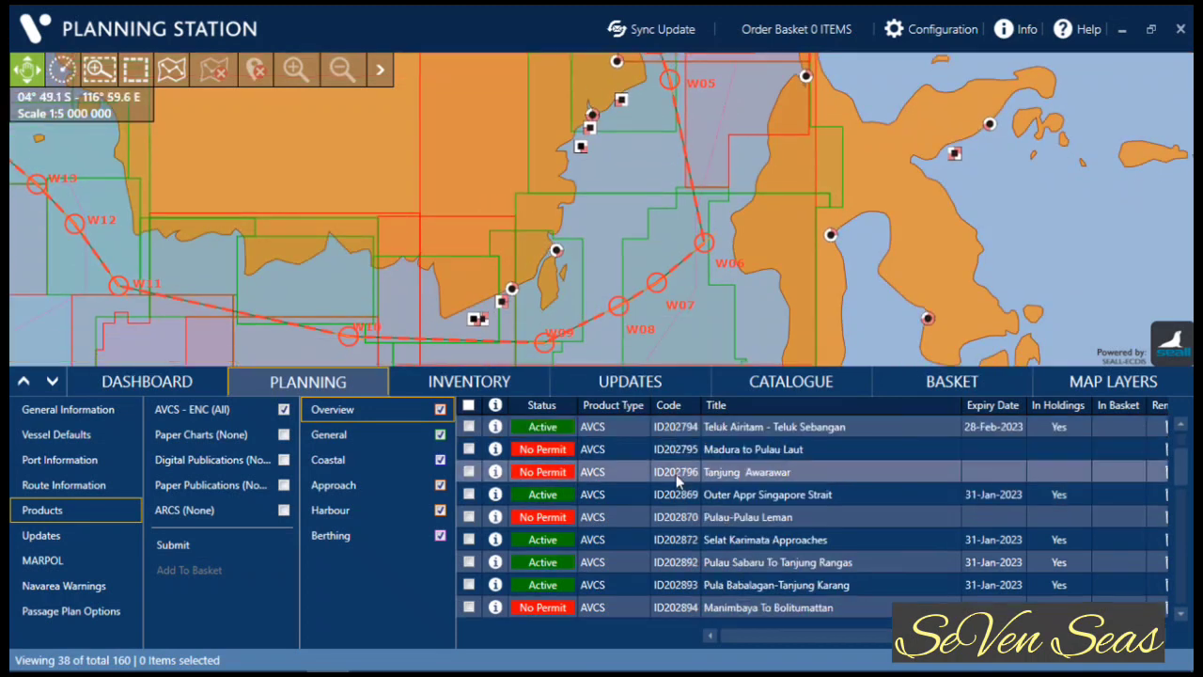
pyautogui.scroll(-2, 674, 474)
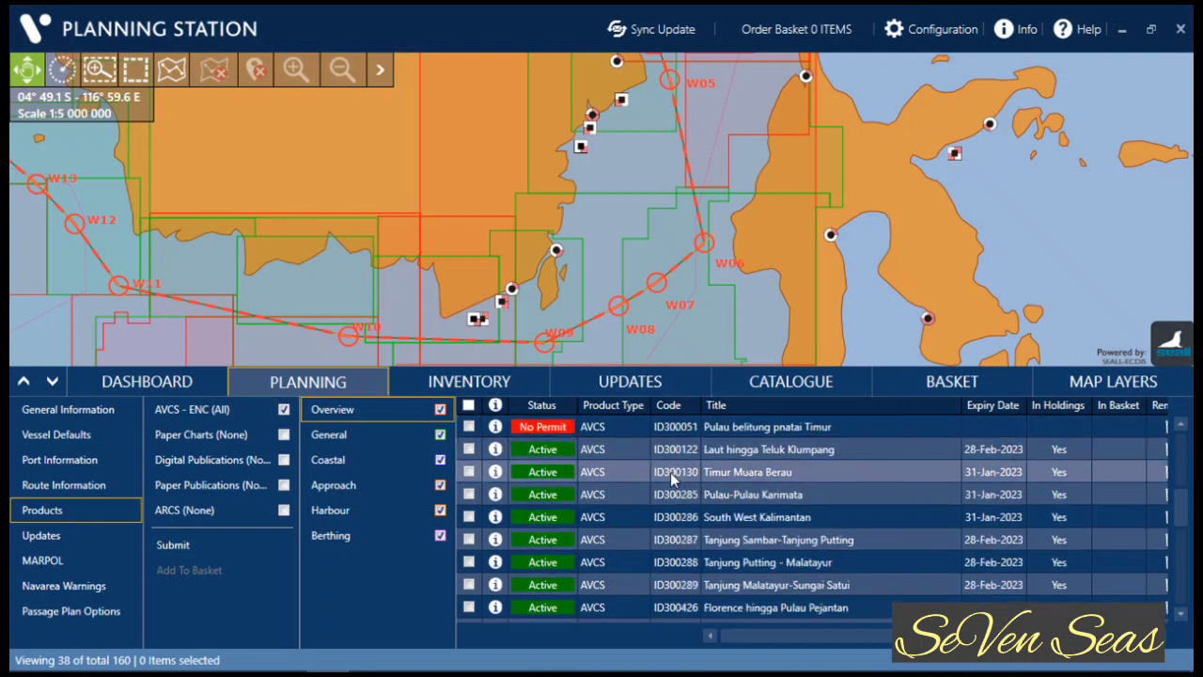
pyautogui.scroll(-7, 670, 489)
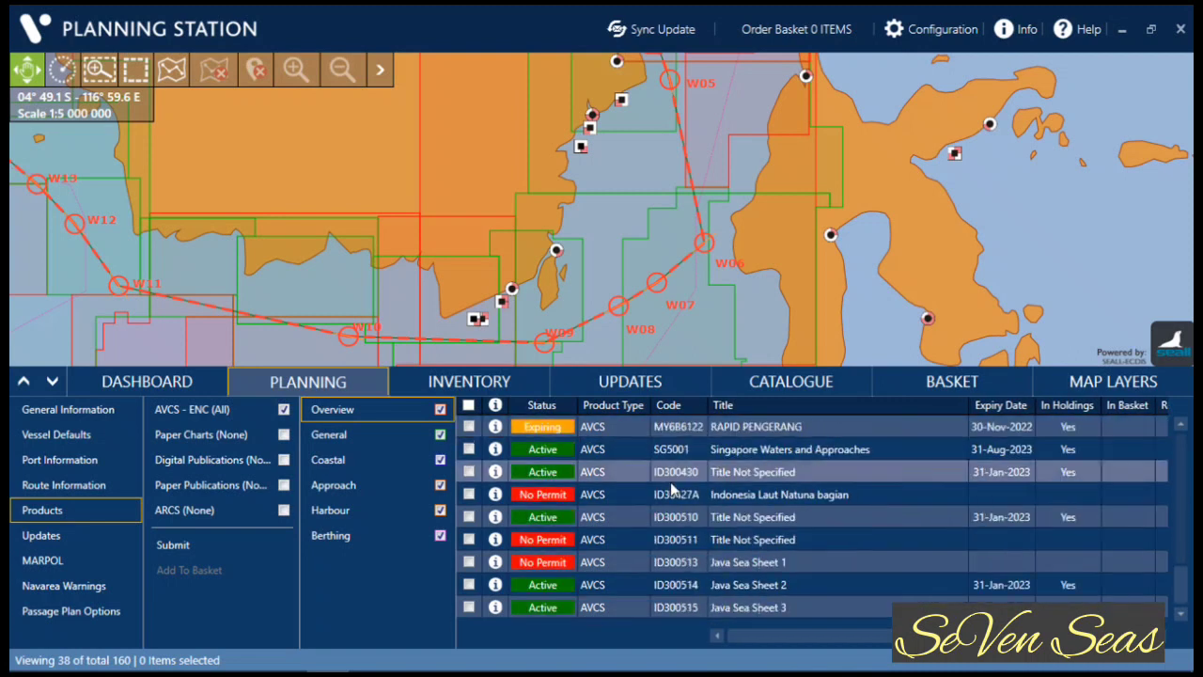
pyautogui.scroll(10, 671, 489)
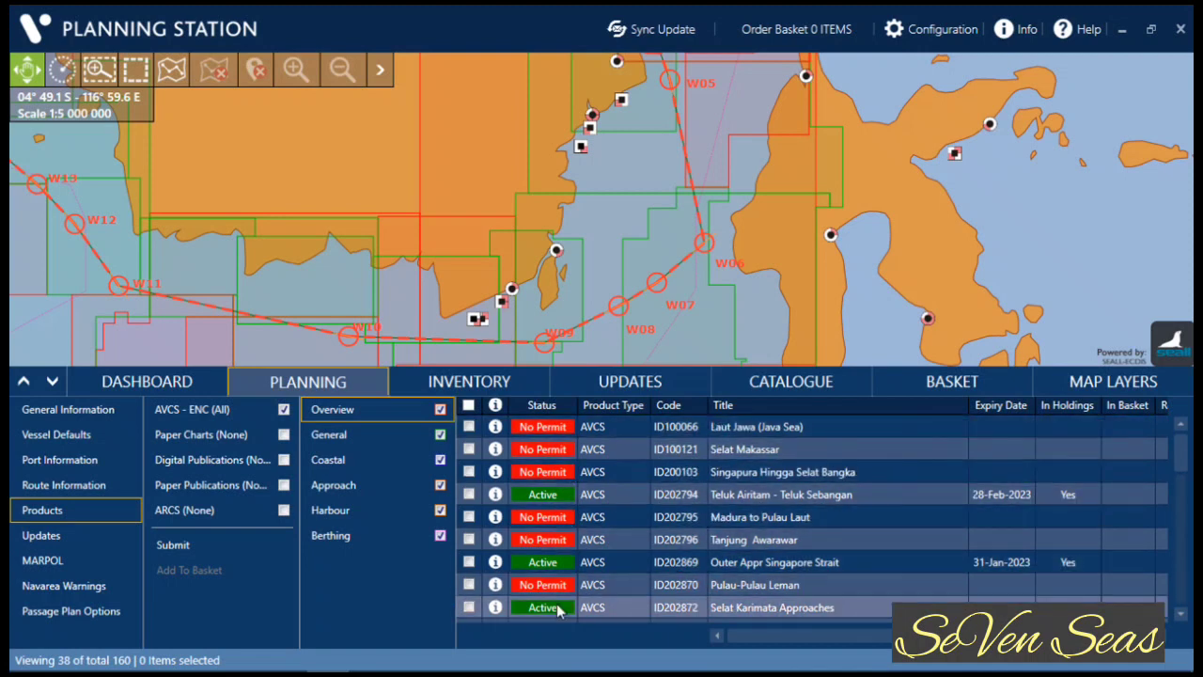
pyautogui.scroll(-1, 558, 606)
pyautogui.scroll(-2, 559, 602)
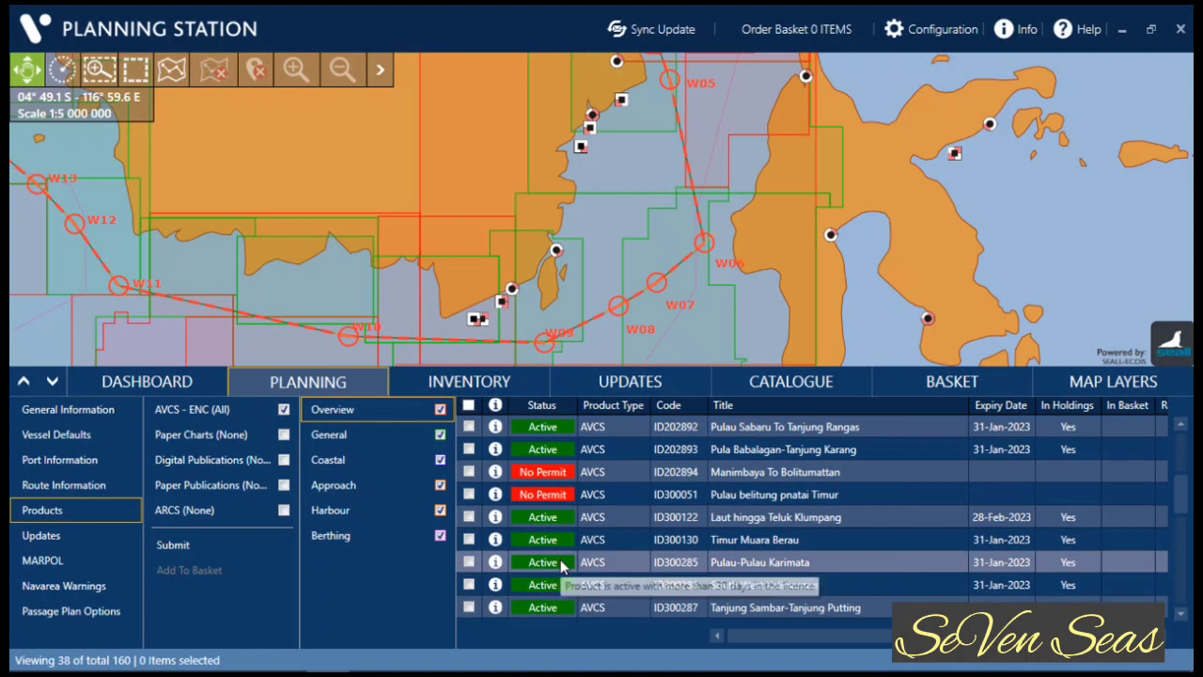
pyautogui.scroll(-1, 562, 564)
pyautogui.scroll(-1, 563, 564)
pyautogui.scroll(-1, 562, 564)
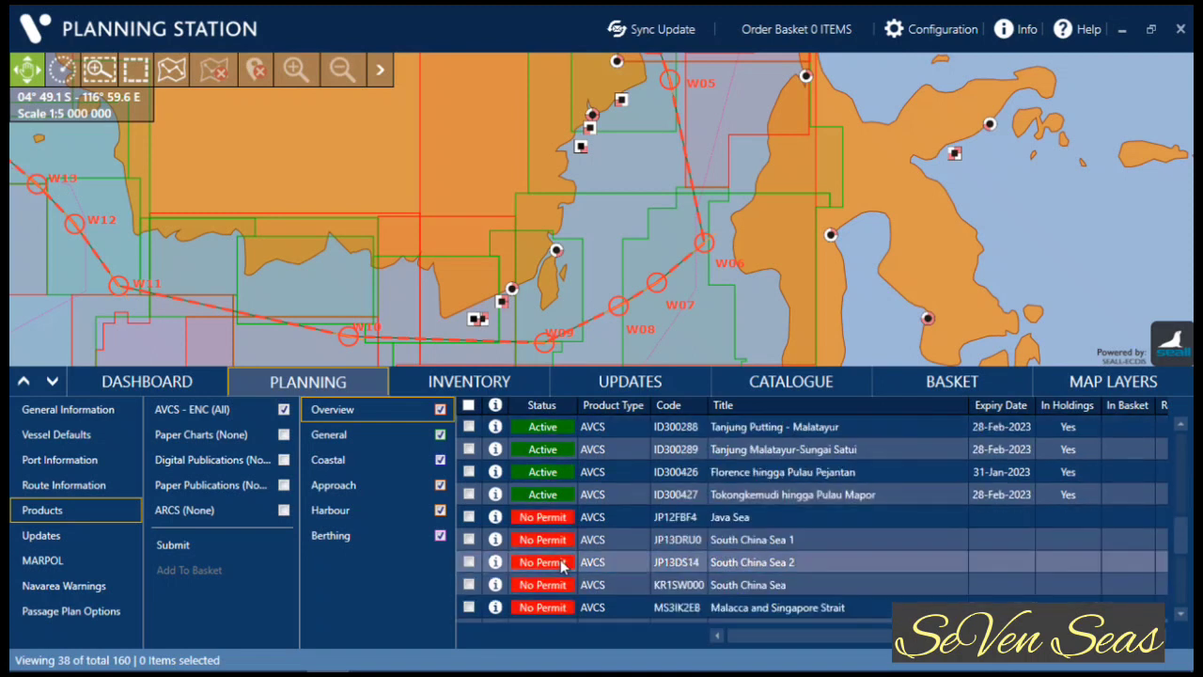
pyautogui.scroll(6, 562, 564)
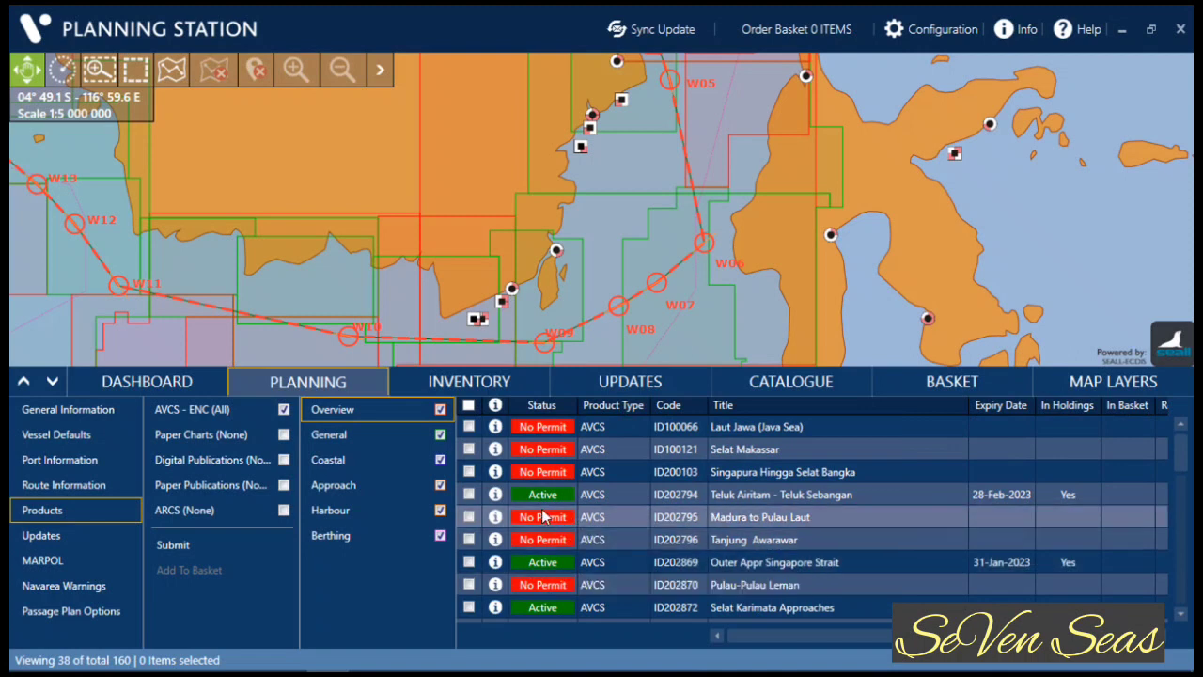
pyautogui.click(468, 405)
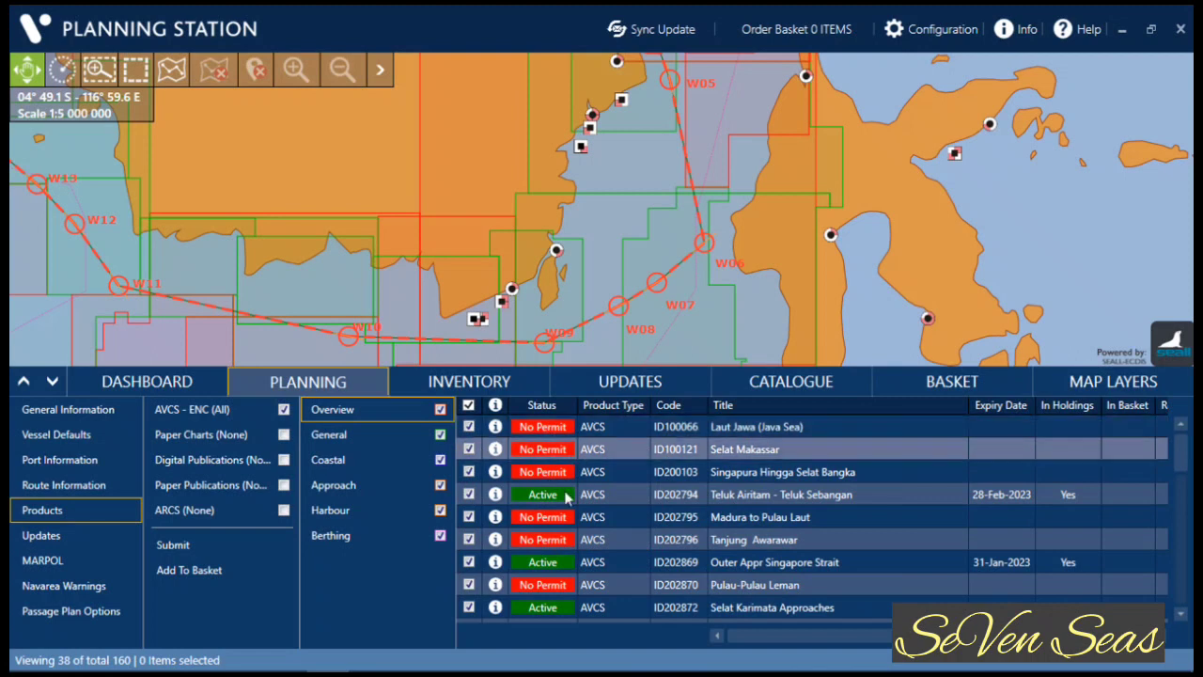
pyautogui.scroll(-4, 559, 526)
pyautogui.scroll(-6, 559, 526)
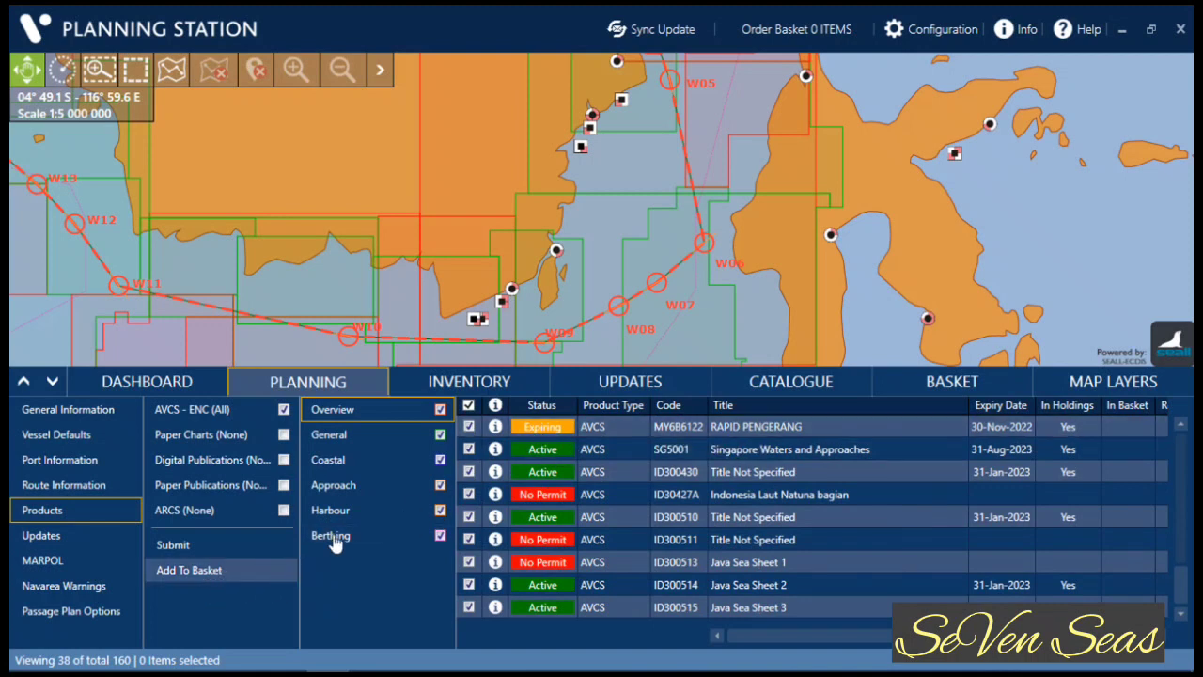
pyautogui.scroll(6, 480, 529)
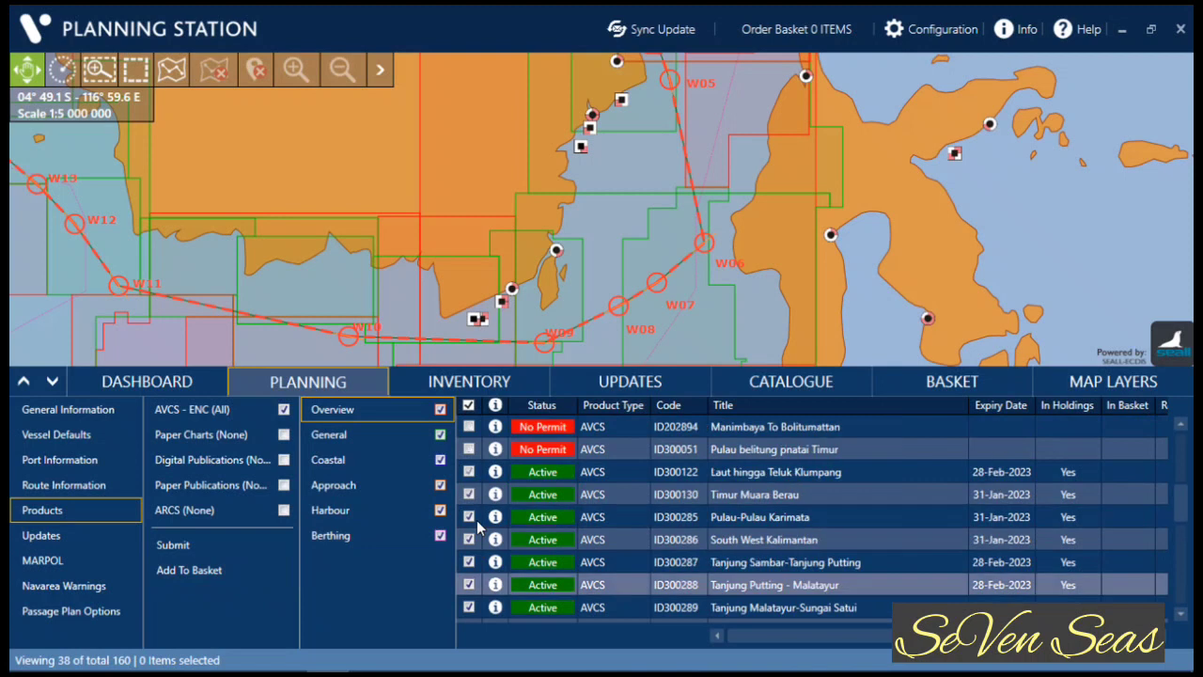
pyautogui.click(469, 405)
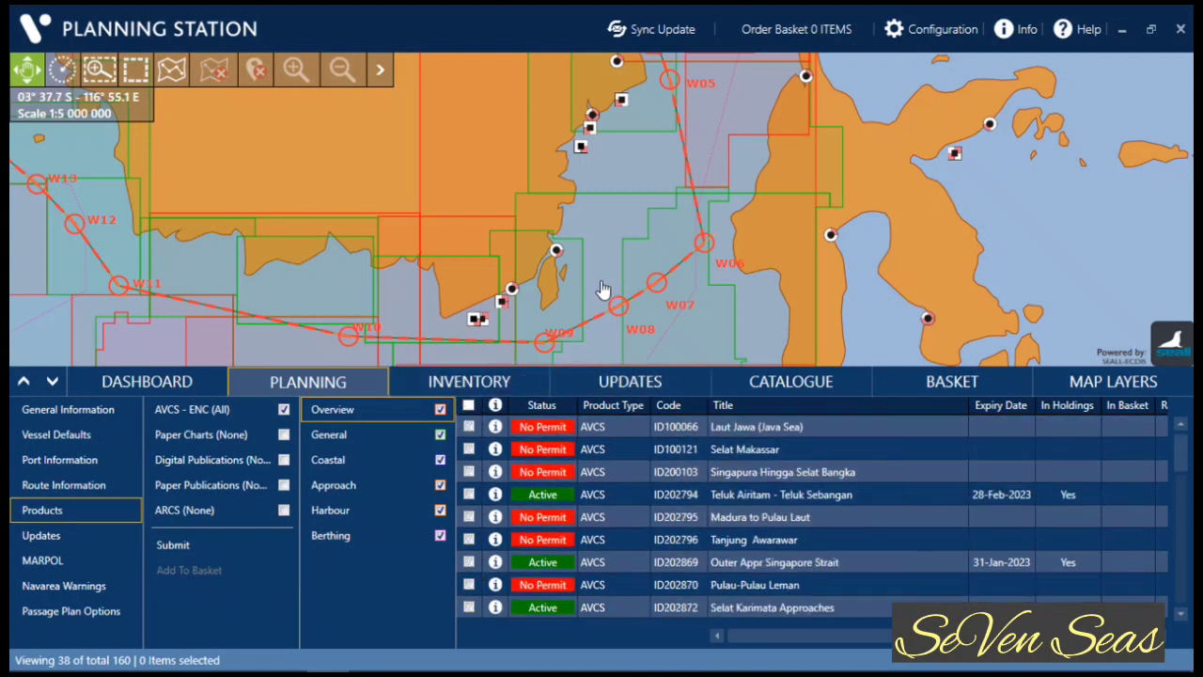
# Pan along the eastern route leg and tick the Laut Jawa (Java Sea) product
pyautogui.moveTo(598, 219); pyautogui.dragTo(632, 246)
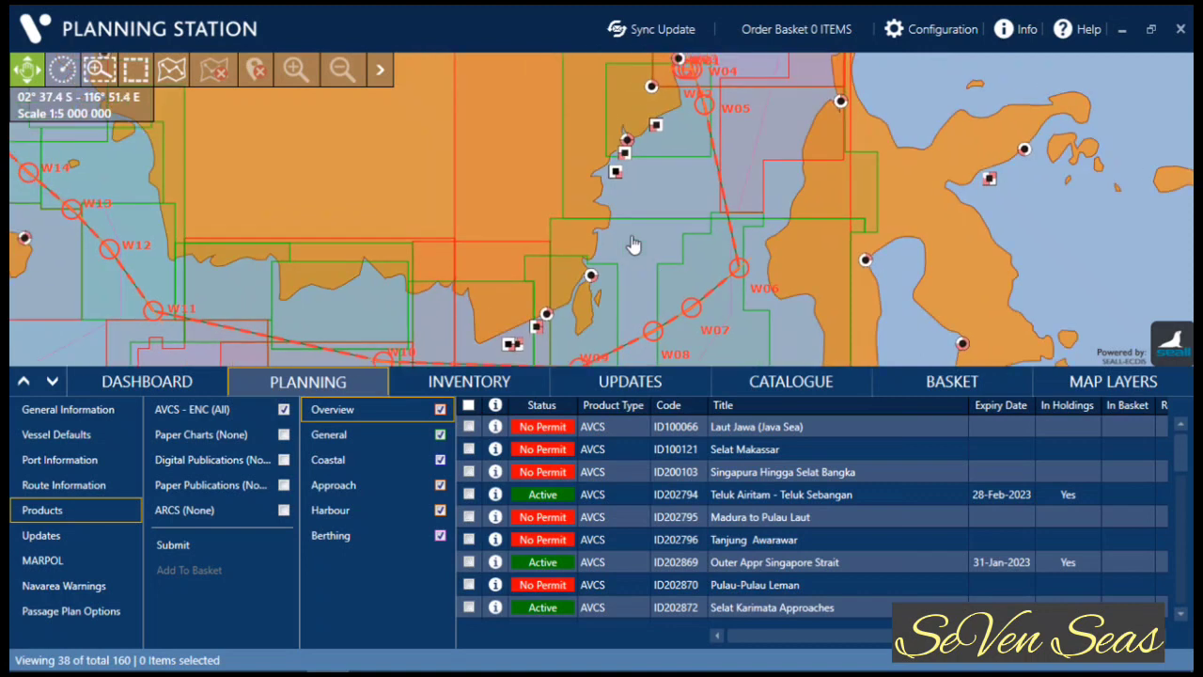
pyautogui.moveTo(679, 198); pyautogui.dragTo(666, 211)
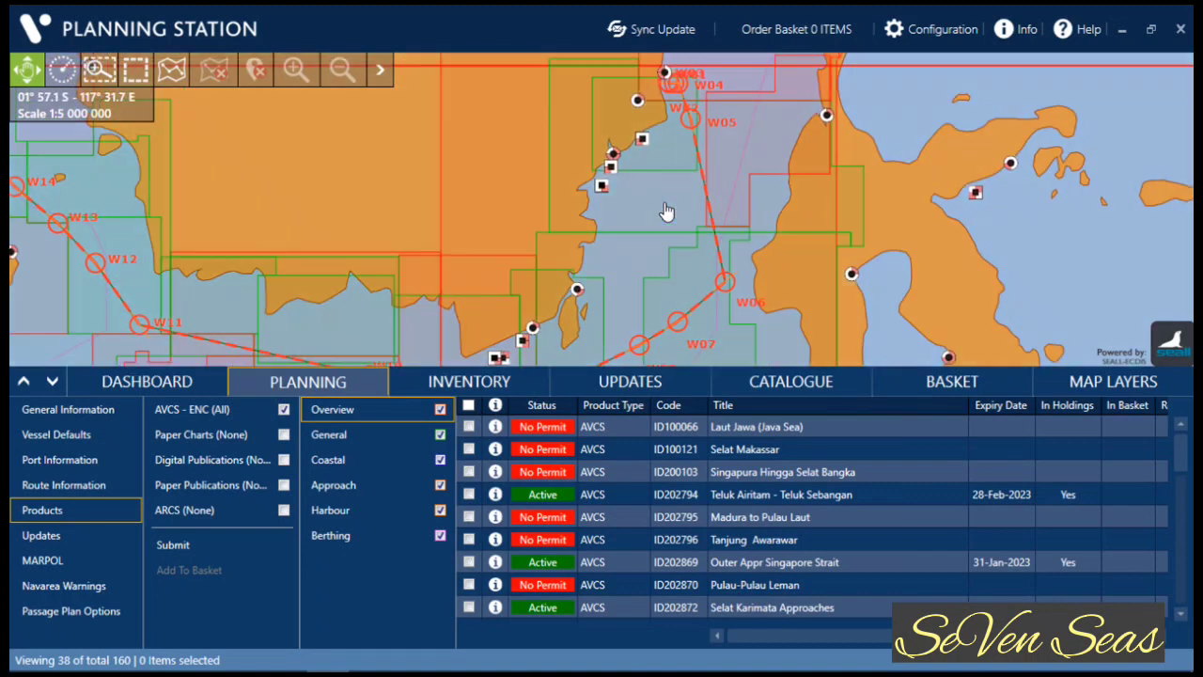
pyautogui.moveTo(648, 272); pyautogui.dragTo(654, 231)
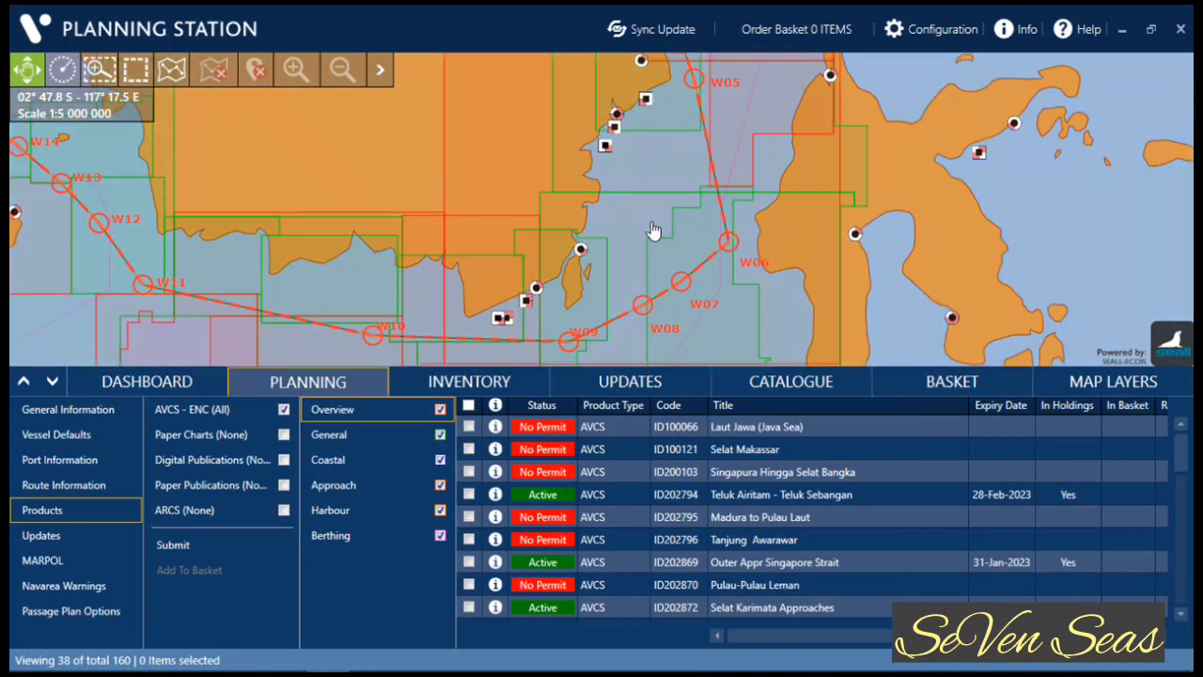
pyautogui.click(534, 435)
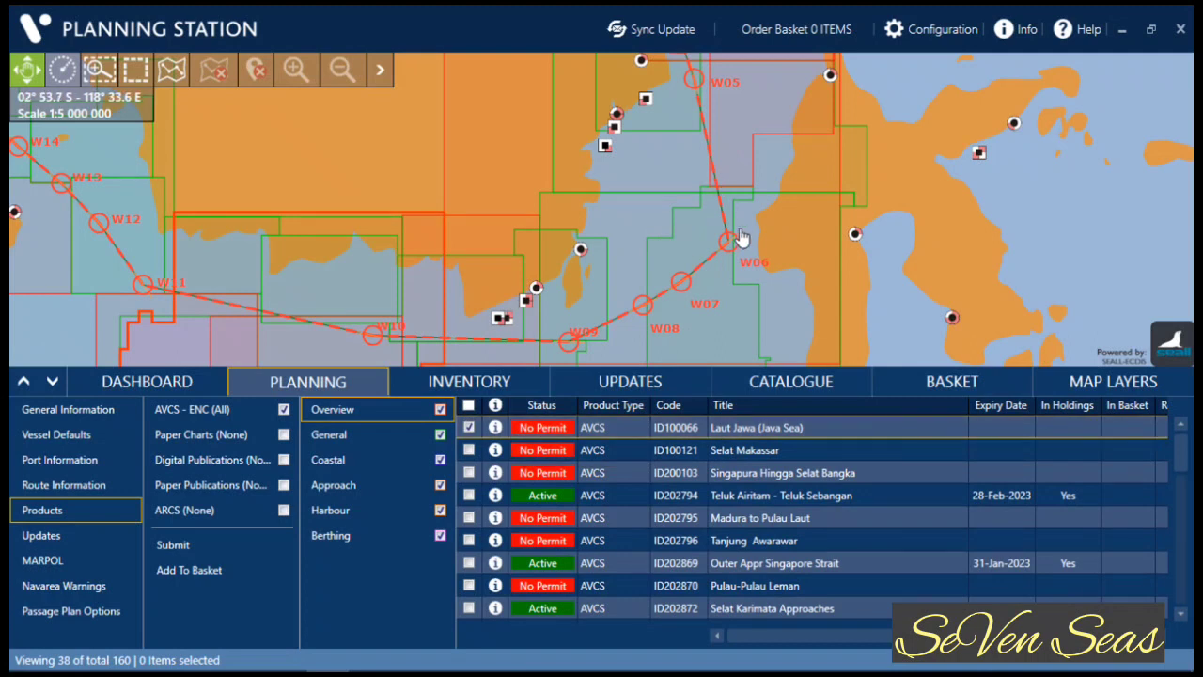
# Add ENC cell ID300511 near waypoint W05 to the order basket
pyautogui.click(741, 184)
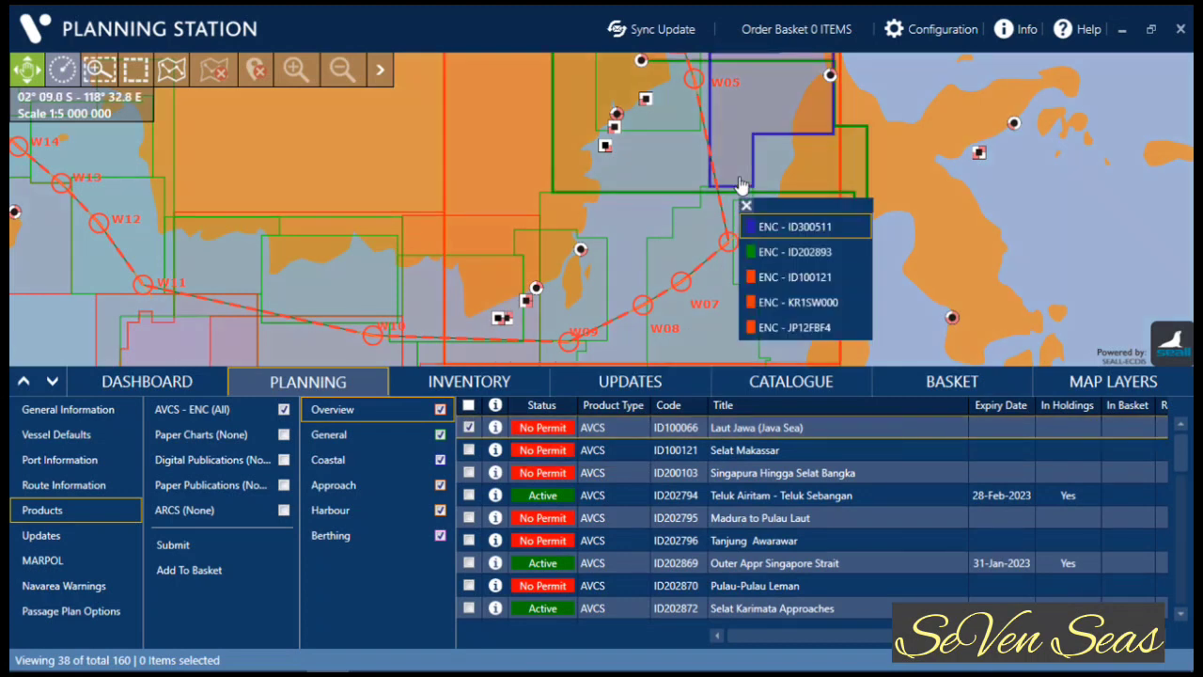
pyautogui.click(788, 228)
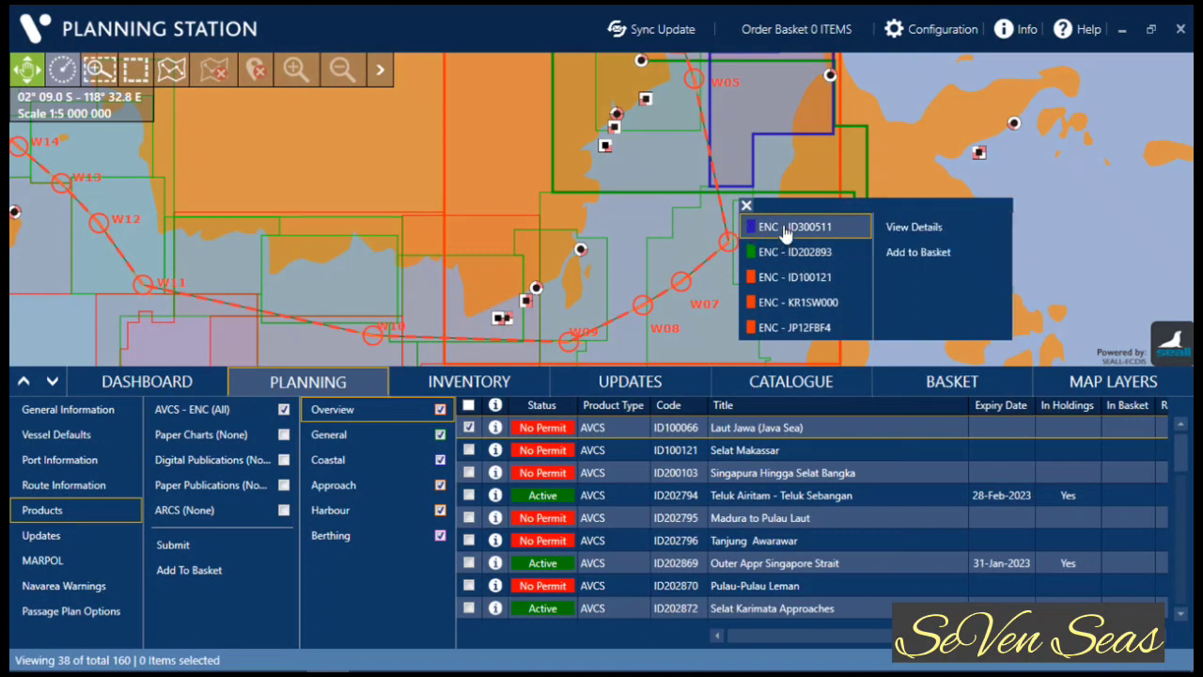
pyautogui.click(901, 252)
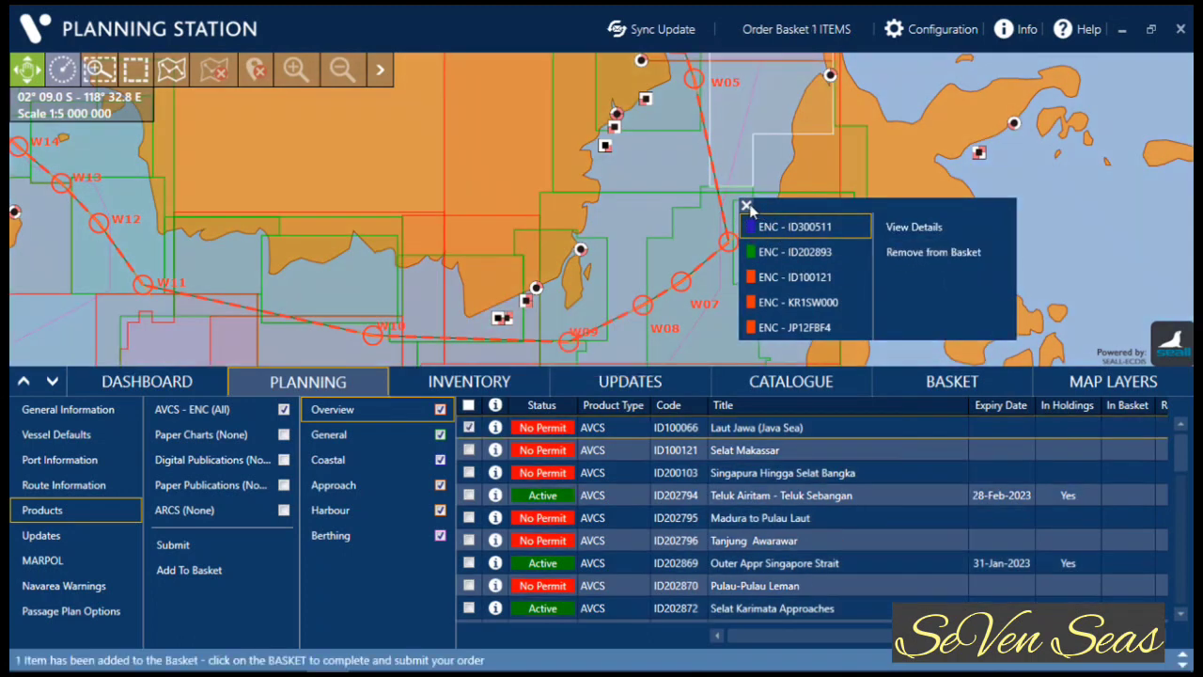
pyautogui.click(747, 205)
# View the chart properties of ENC cell ID300289 near waypoint W10, then close them
pyautogui.moveTo(696, 307); pyautogui.dragTo(800, 227)
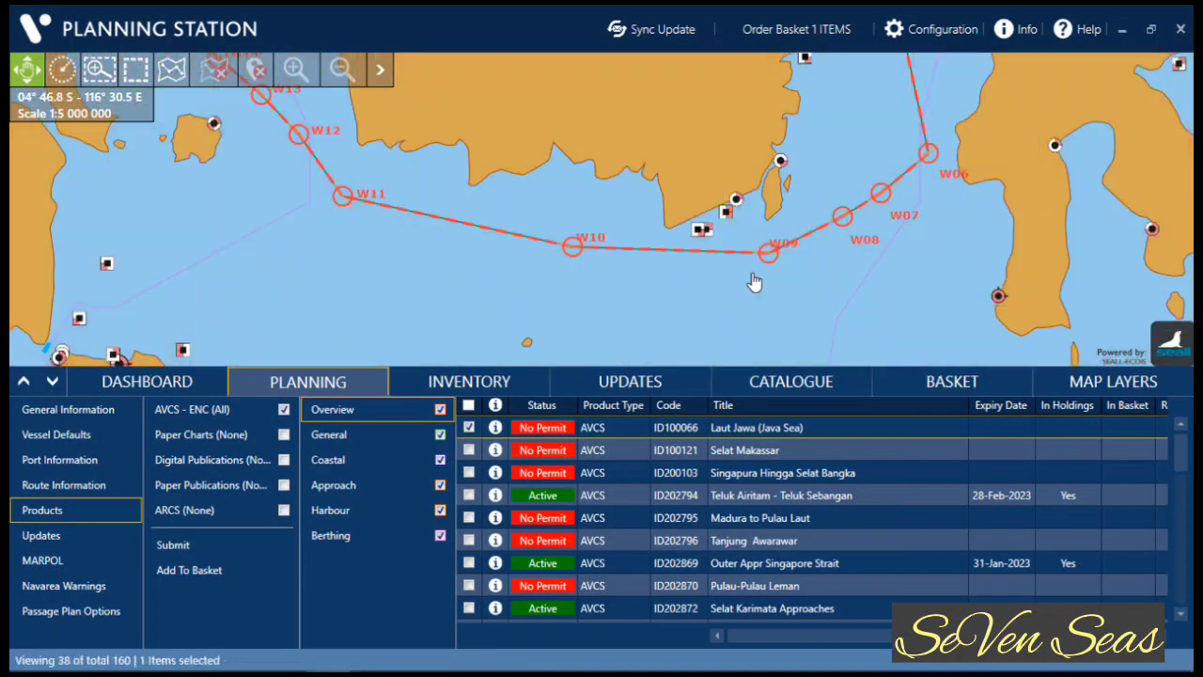
pyautogui.click(683, 237)
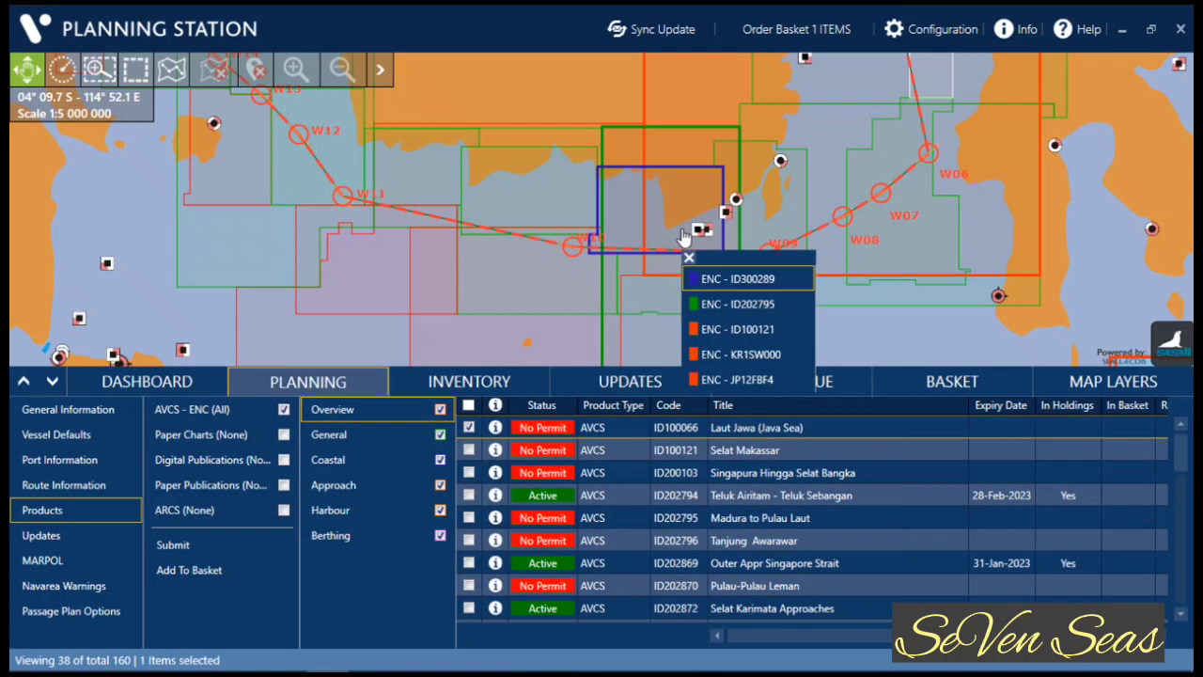
pyautogui.moveTo(711, 287)
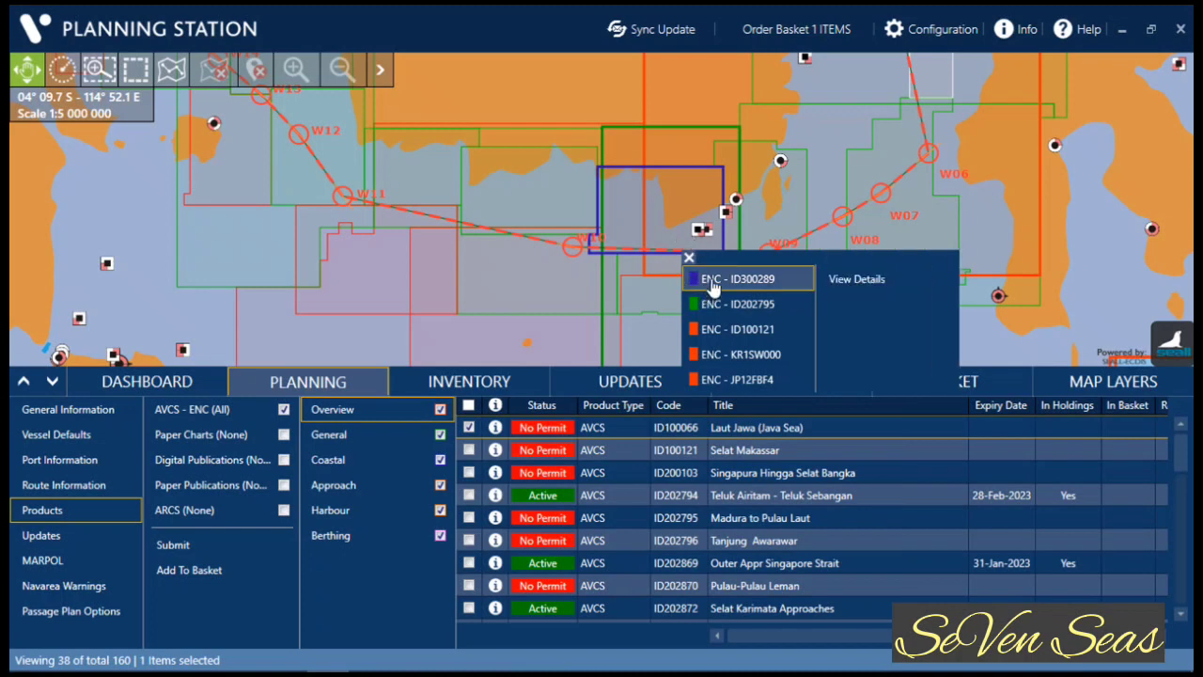
pyautogui.click(831, 282)
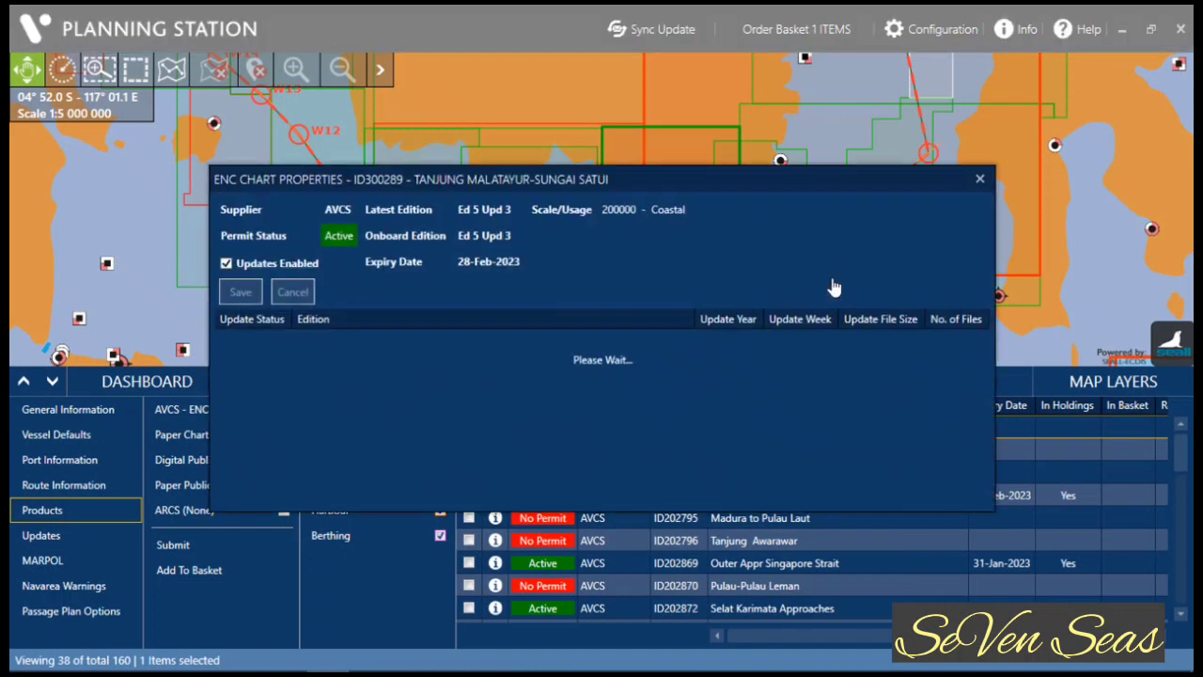
pyautogui.click(979, 179)
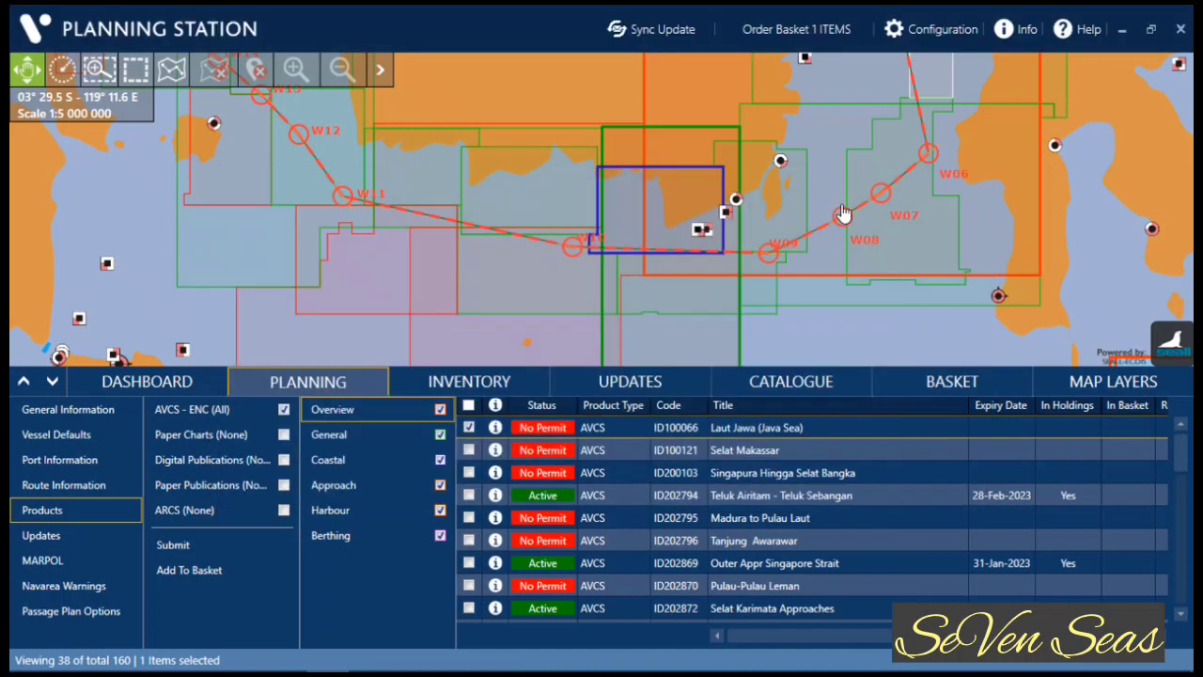